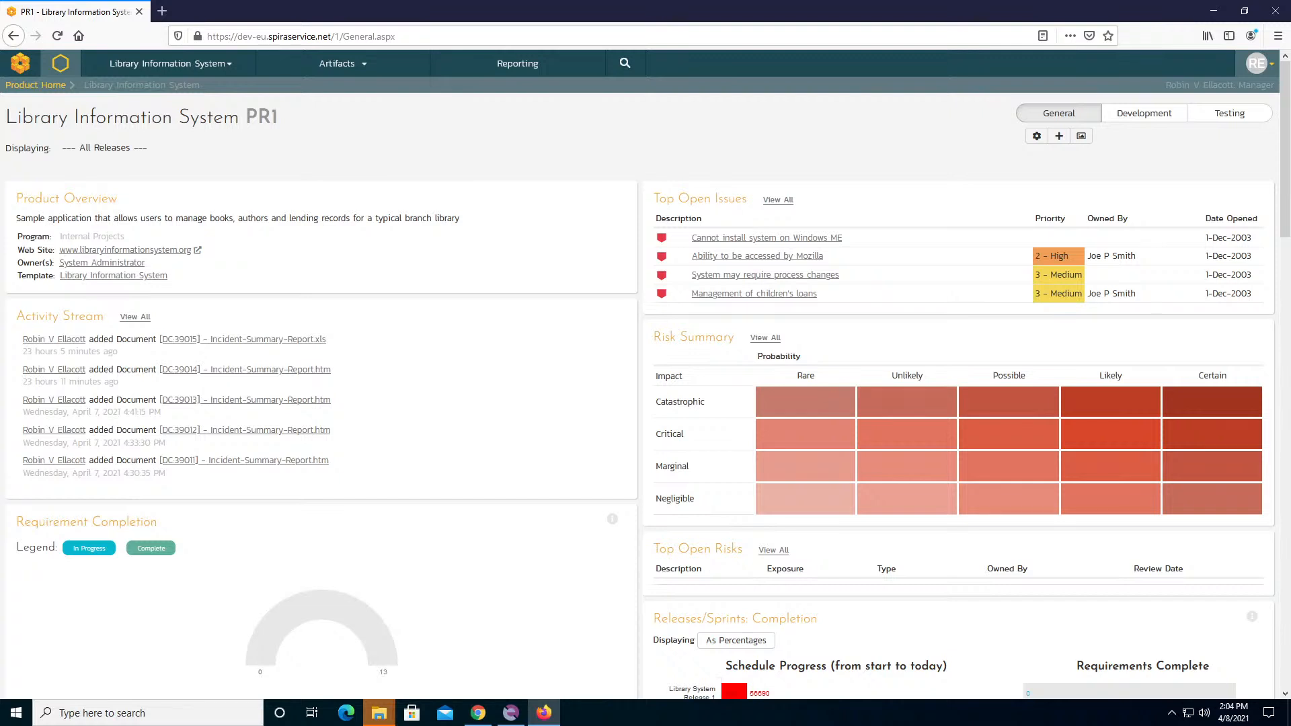
- Open the Incident Summary report configuration from the product's reports center
left_click(518, 65)
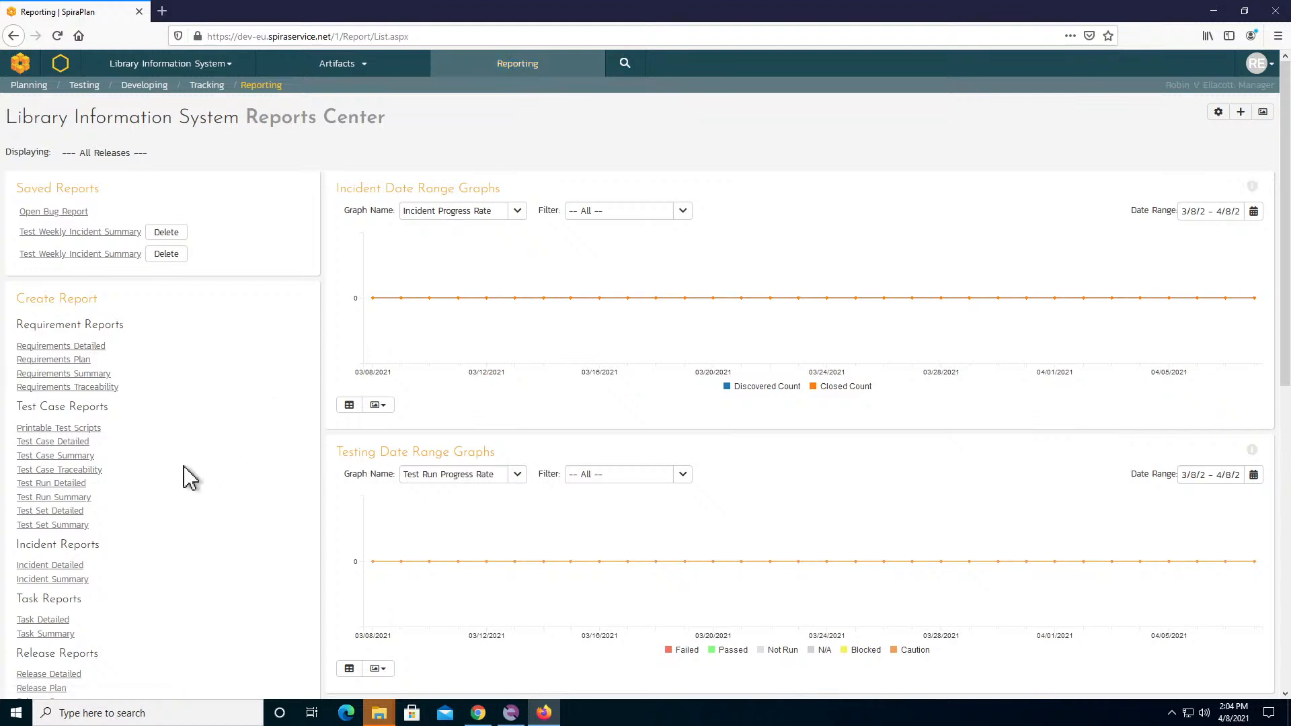
scroll(165, 542, "down", 1)
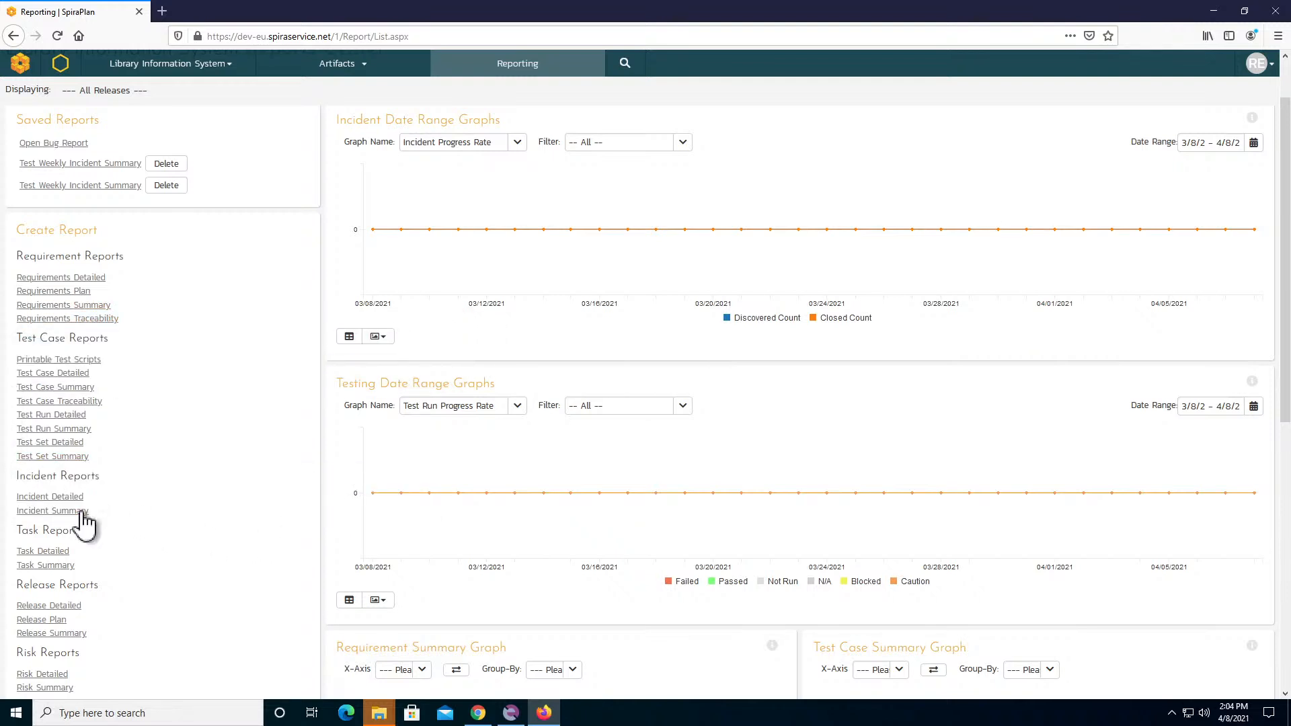
mouse_move(74, 521)
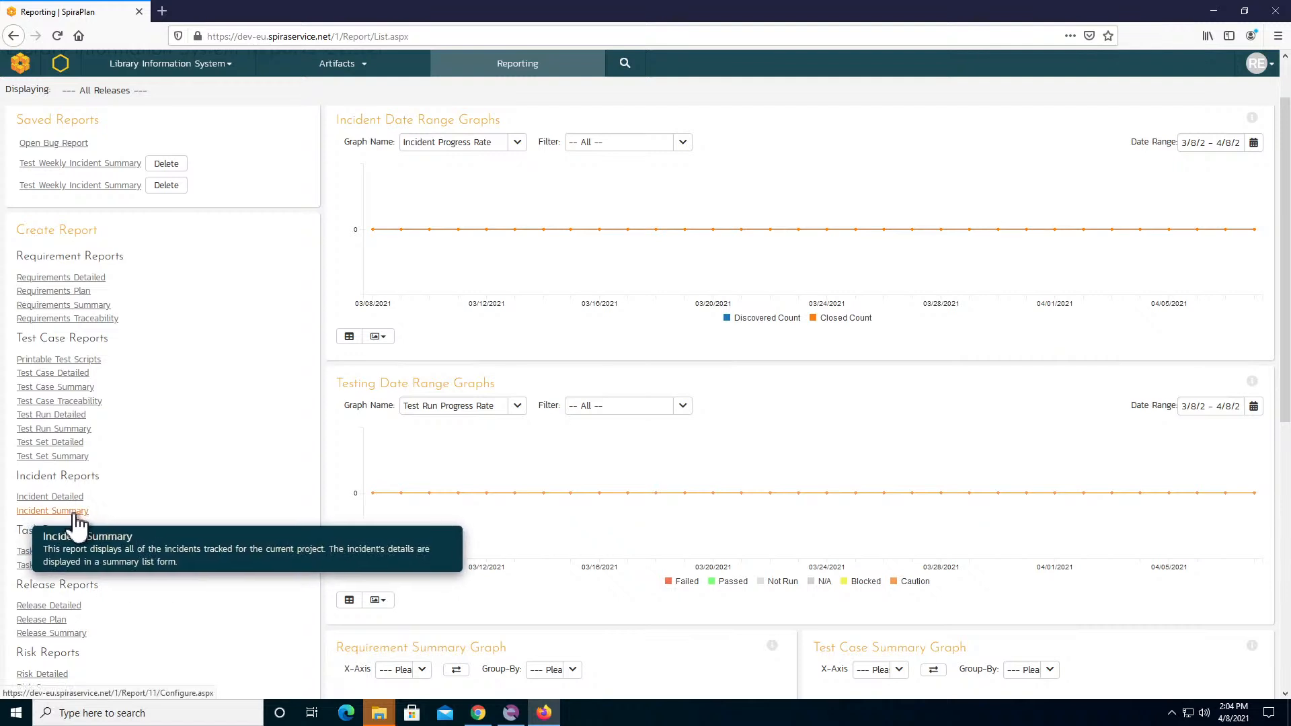
left_click(76, 514)
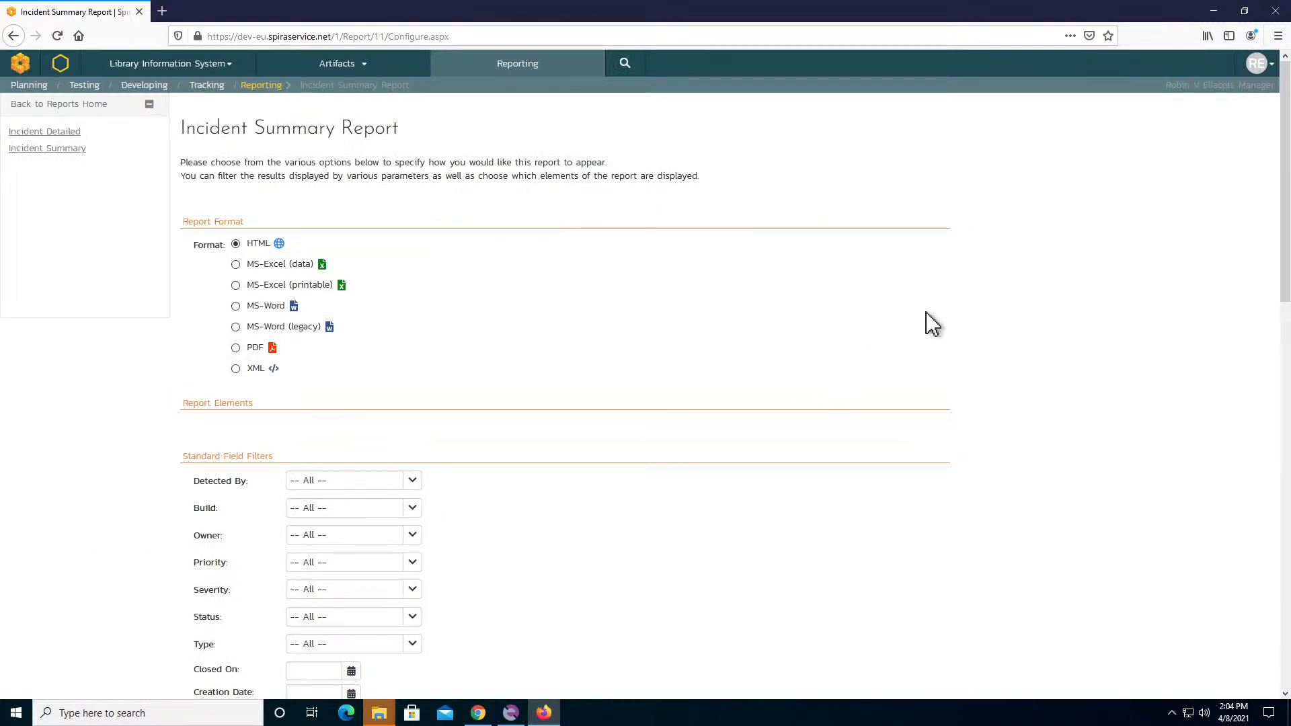
- Enable saving the generated report into the Documents repository and review the available destination folders
scroll(859, 366, "down", 5)
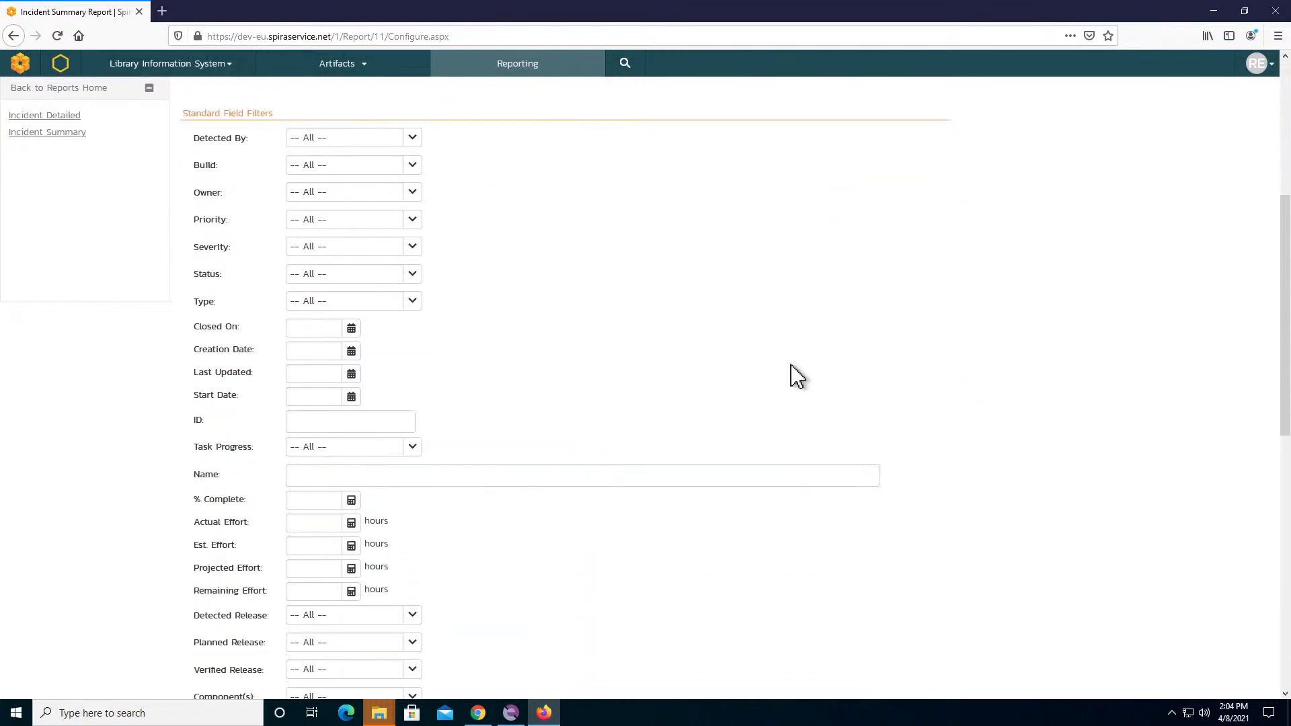
scroll(798, 376, "down", 10)
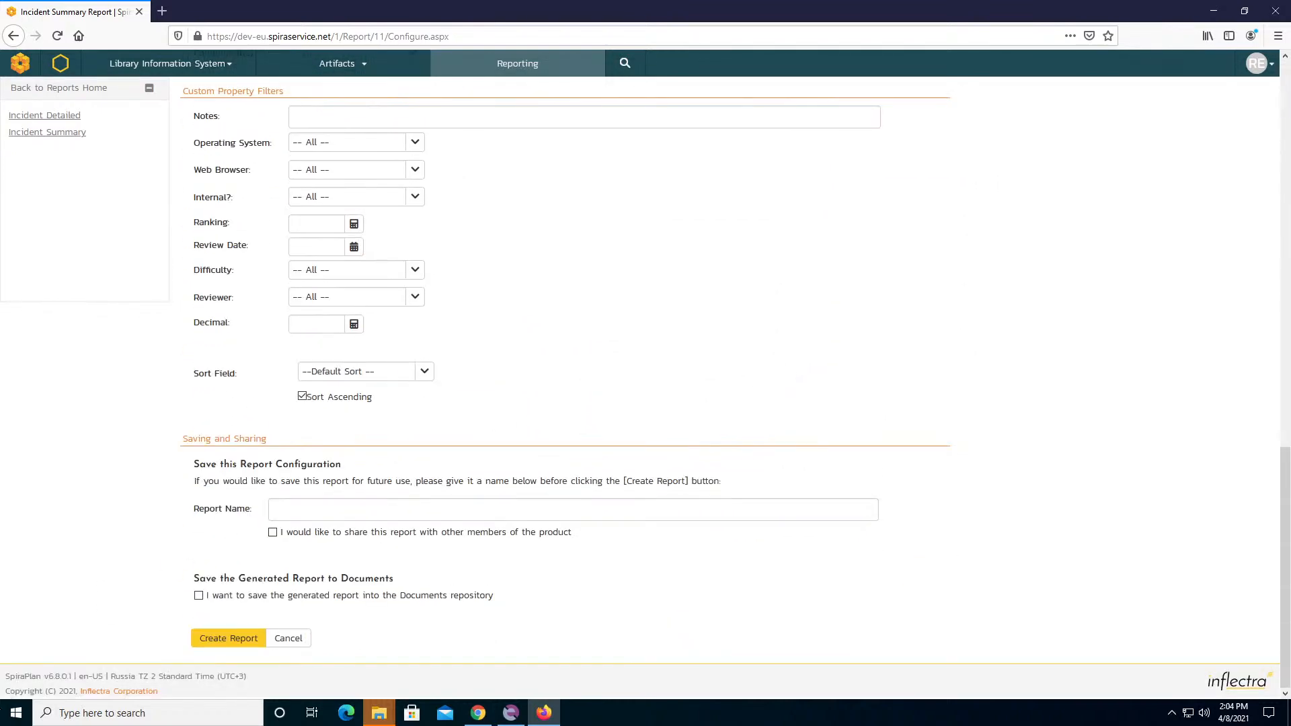
left_click(199, 596)
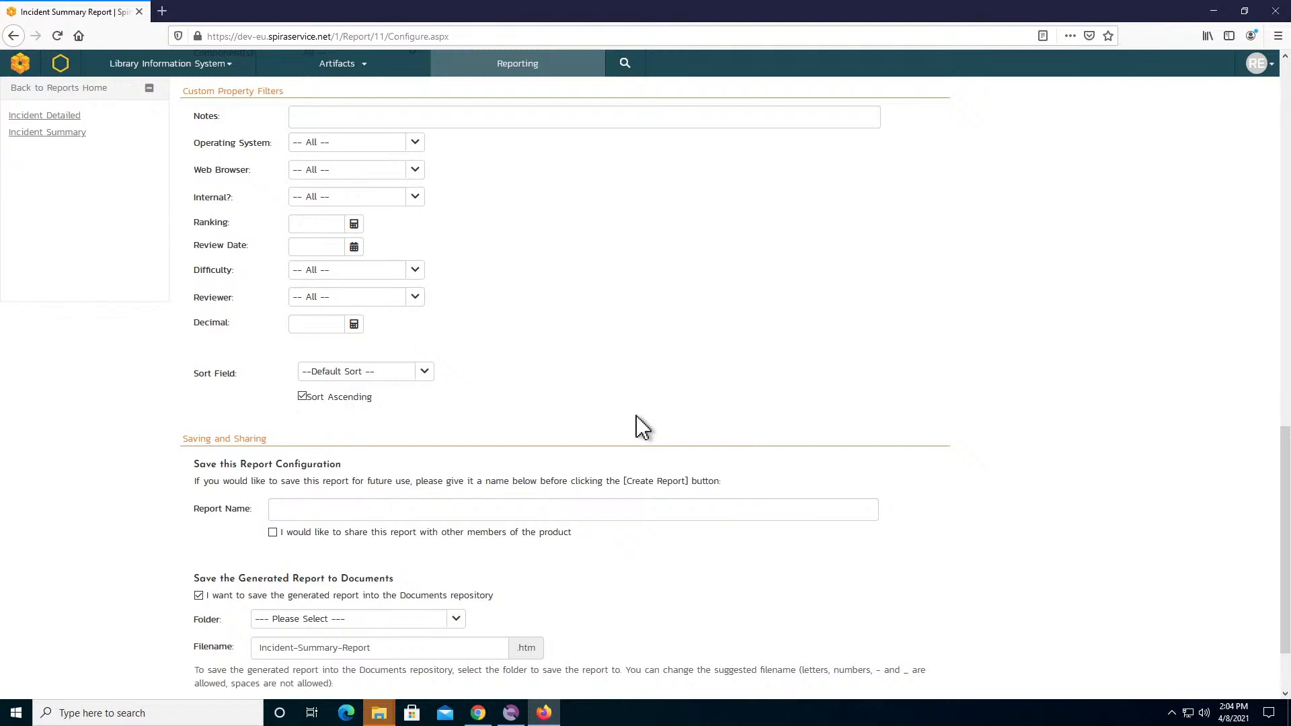
left_click(459, 623)
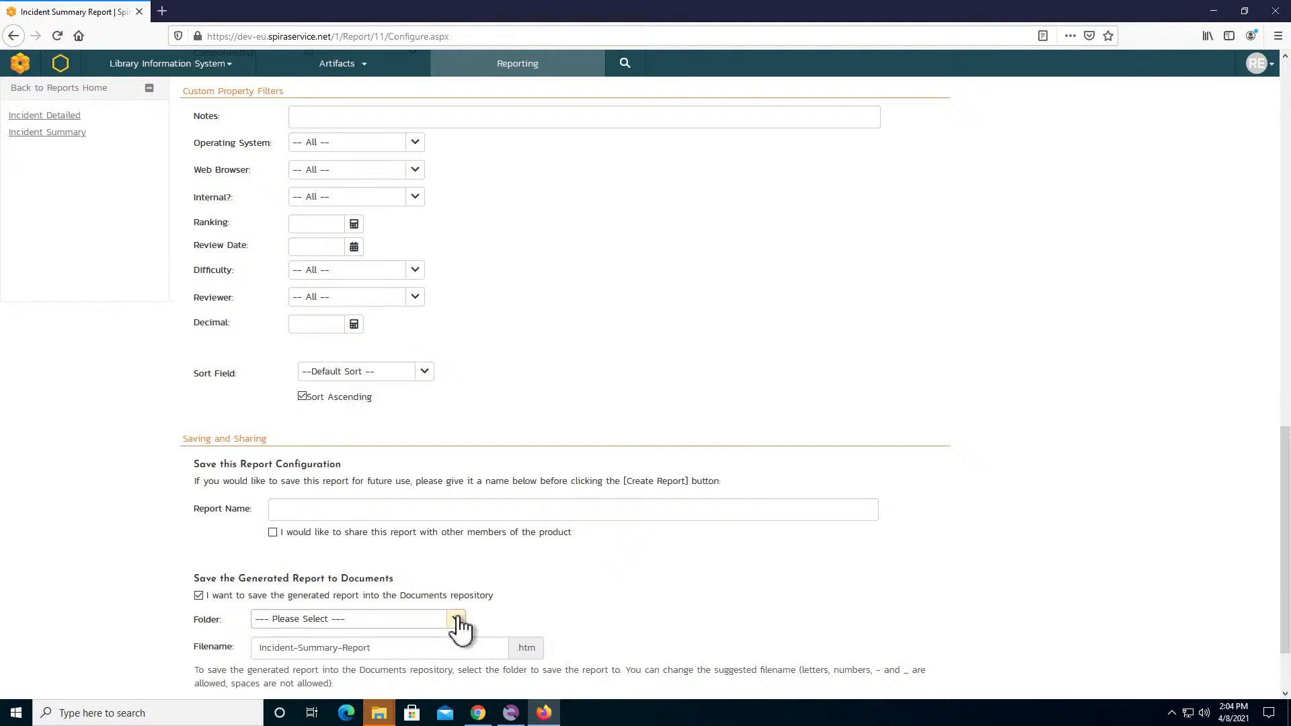
scroll(622, 484, "down", 3)
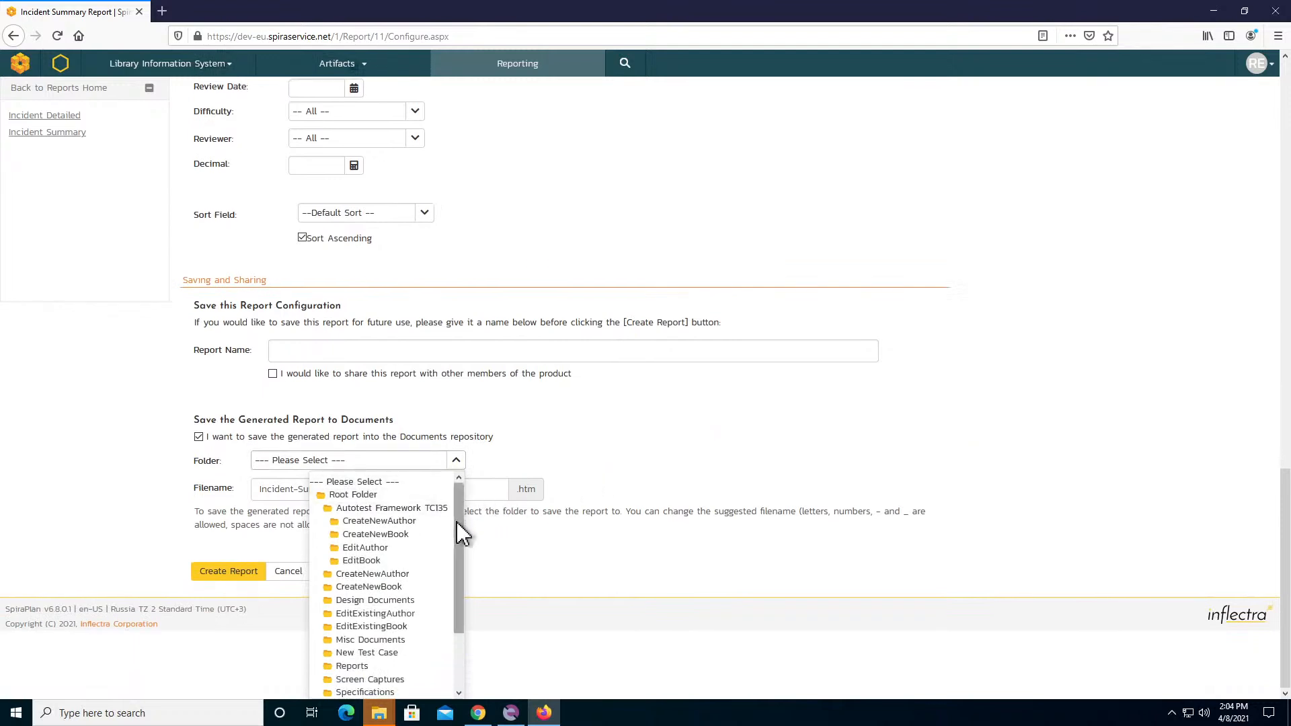
scroll(457, 535, "down", 2)
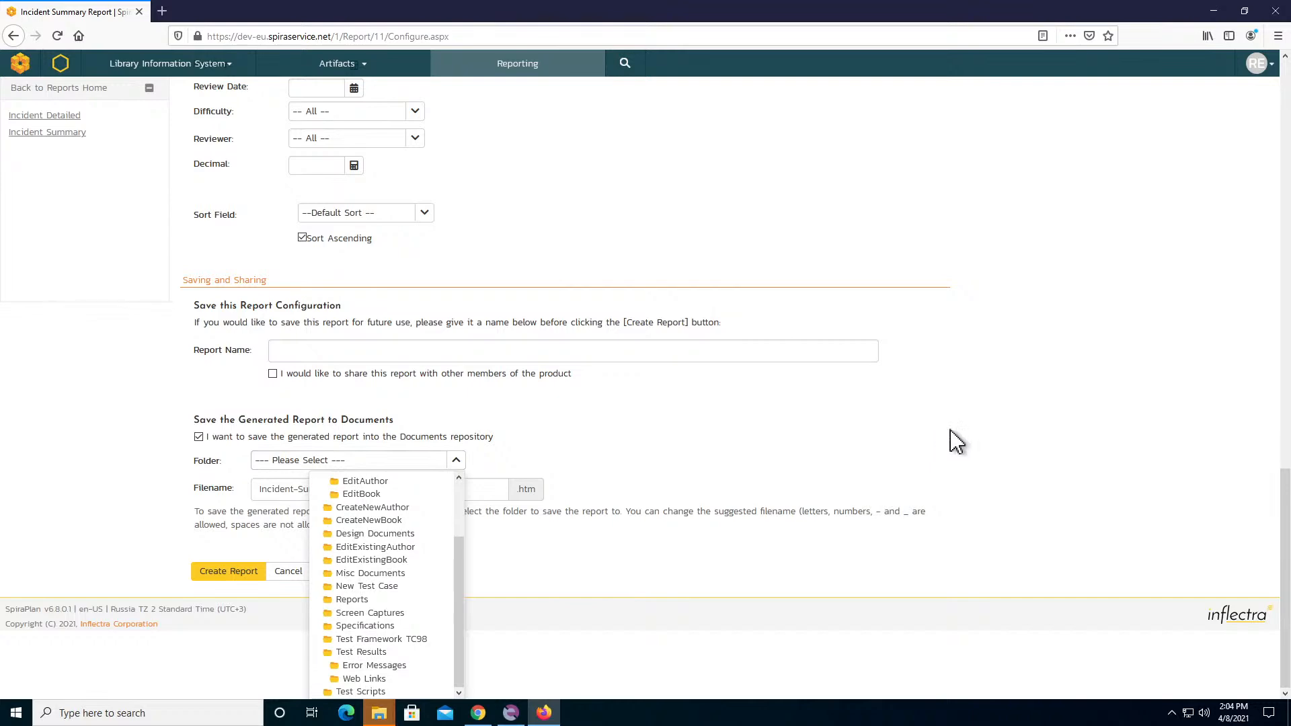
scroll(948, 441, "up", 1)
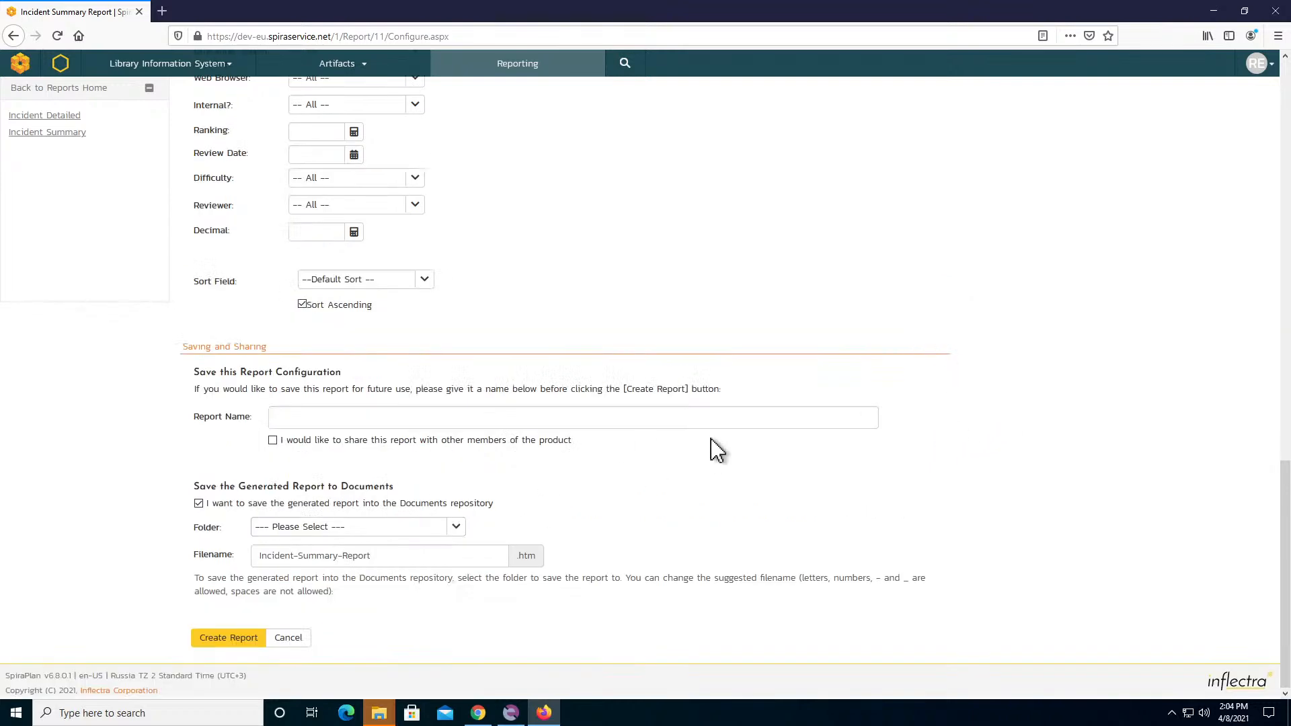
scroll(719, 434, "up", 9)
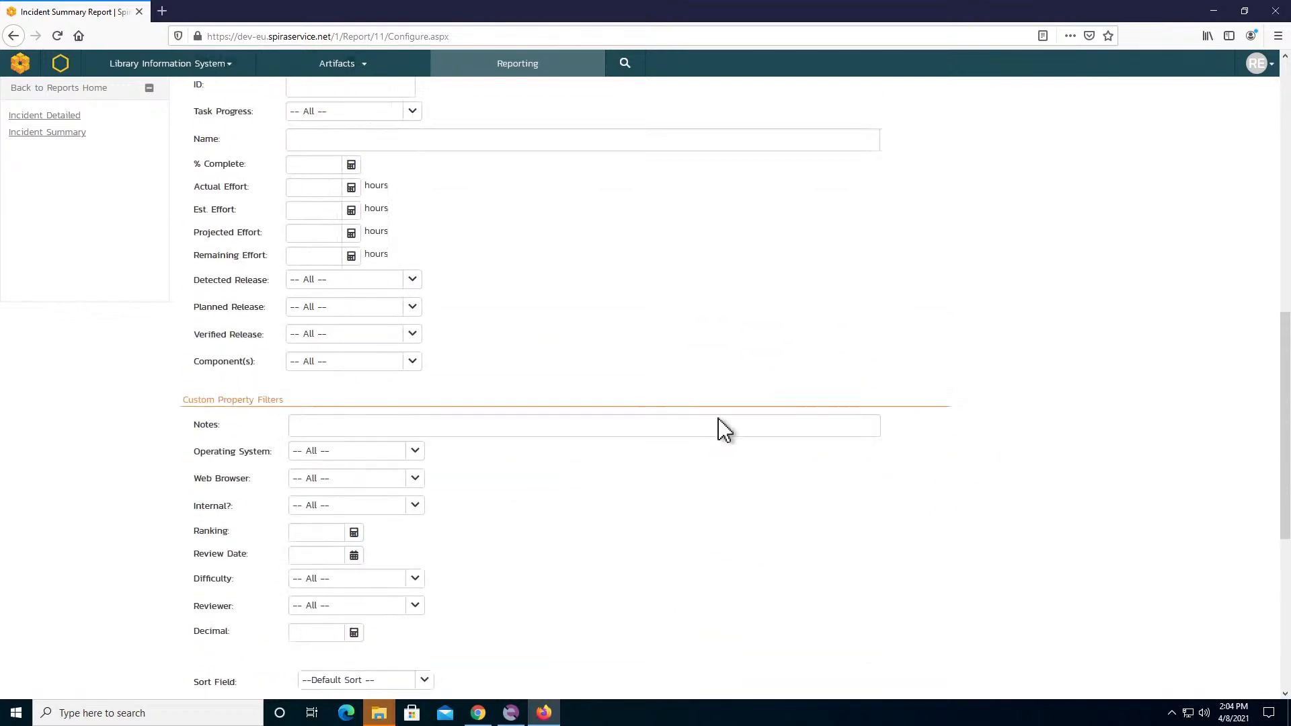
- Open the product's documents at the Root Folder and show the options for adding a document
left_click(370, 64)
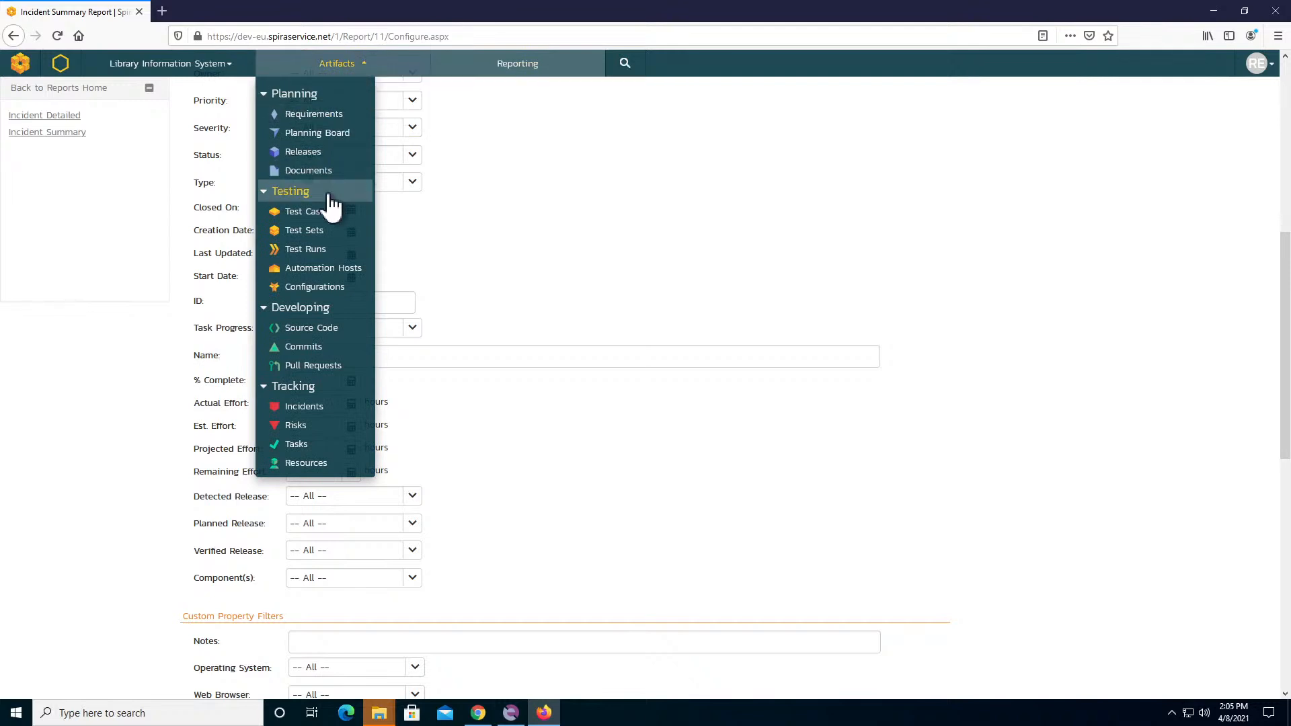
left_click(313, 172)
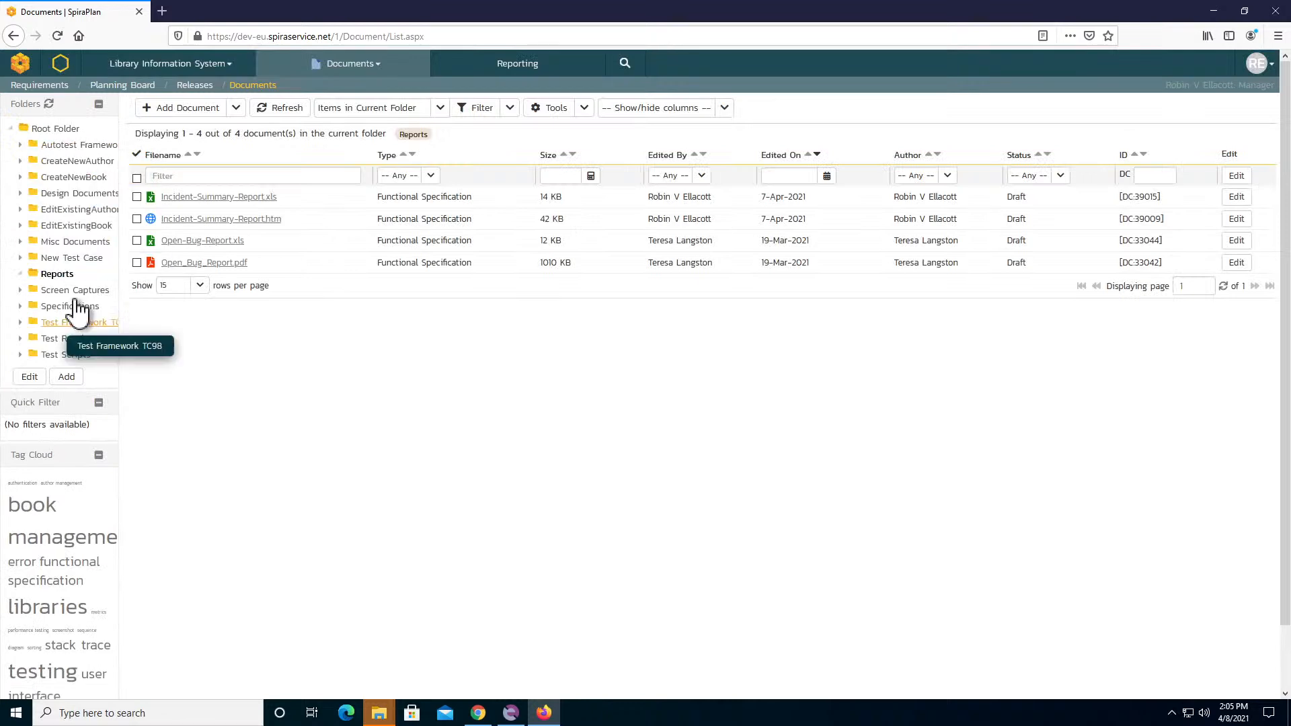
left_click(58, 131)
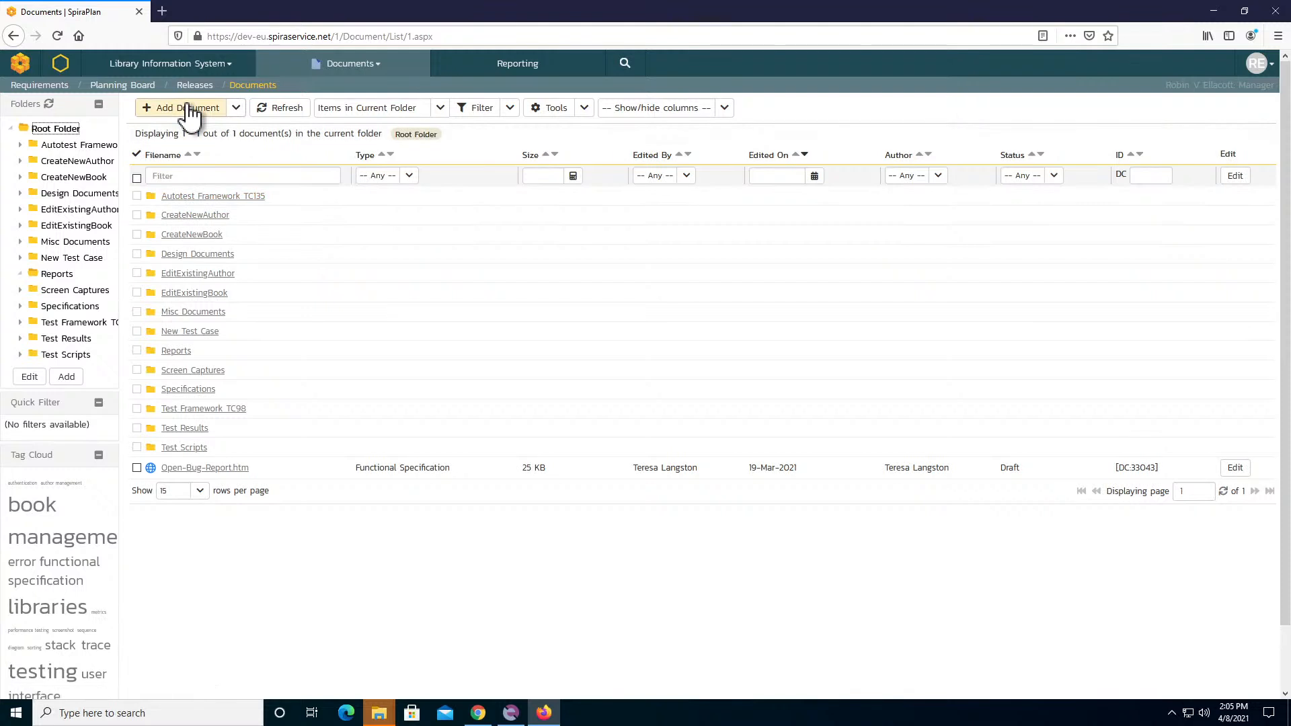
left_click(237, 108)
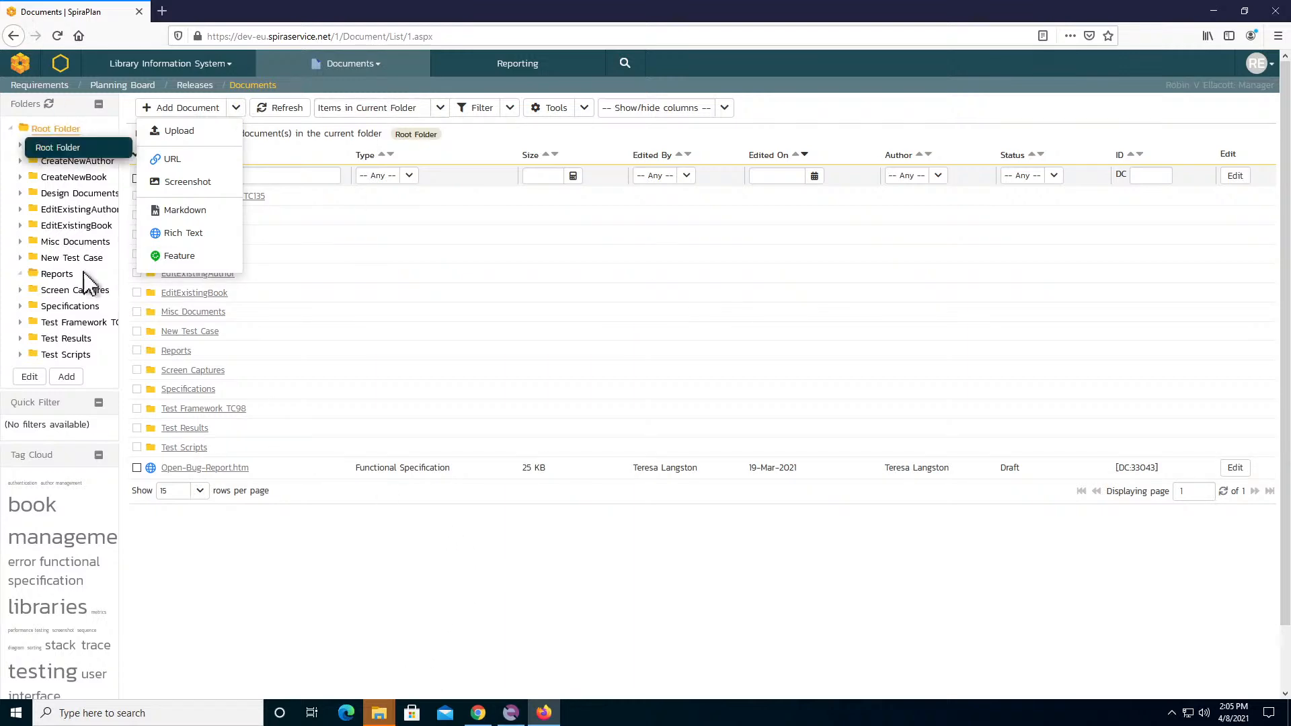
- Add a document folder named "Incident Summary Reports Weekly" under the Root Folder
left_click(74, 378)
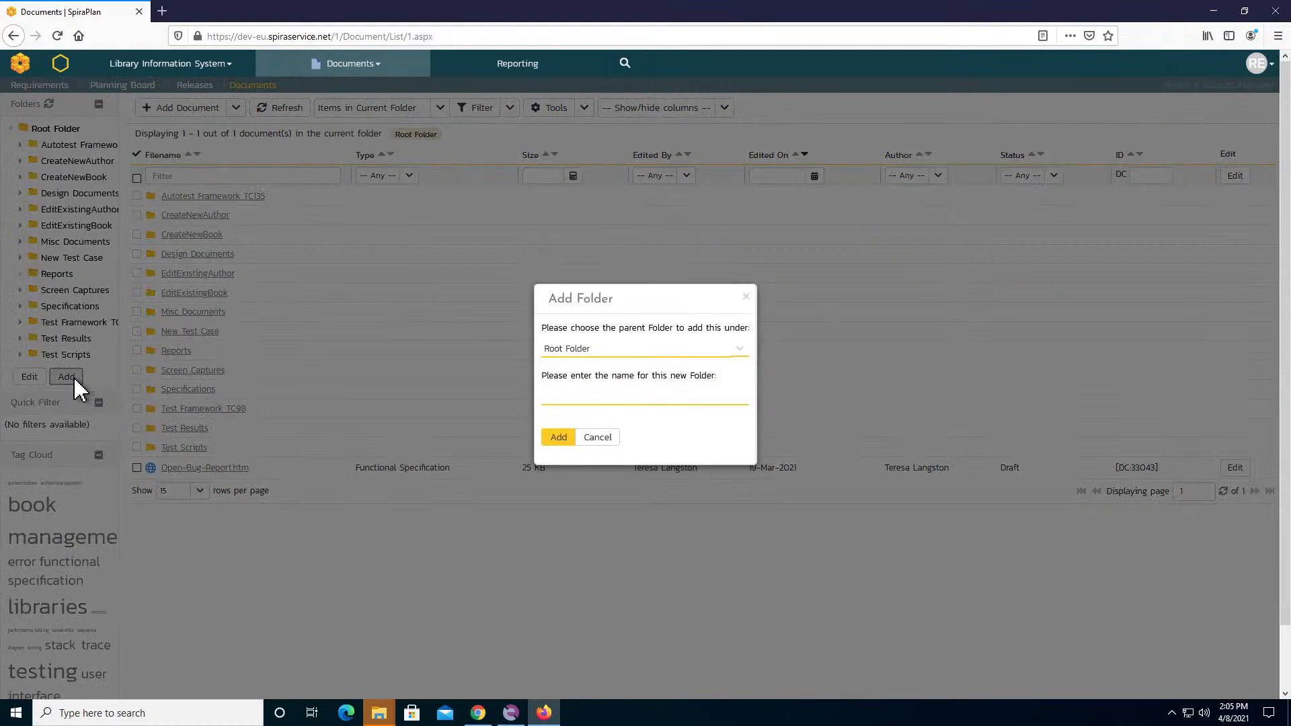
left_click(621, 397)
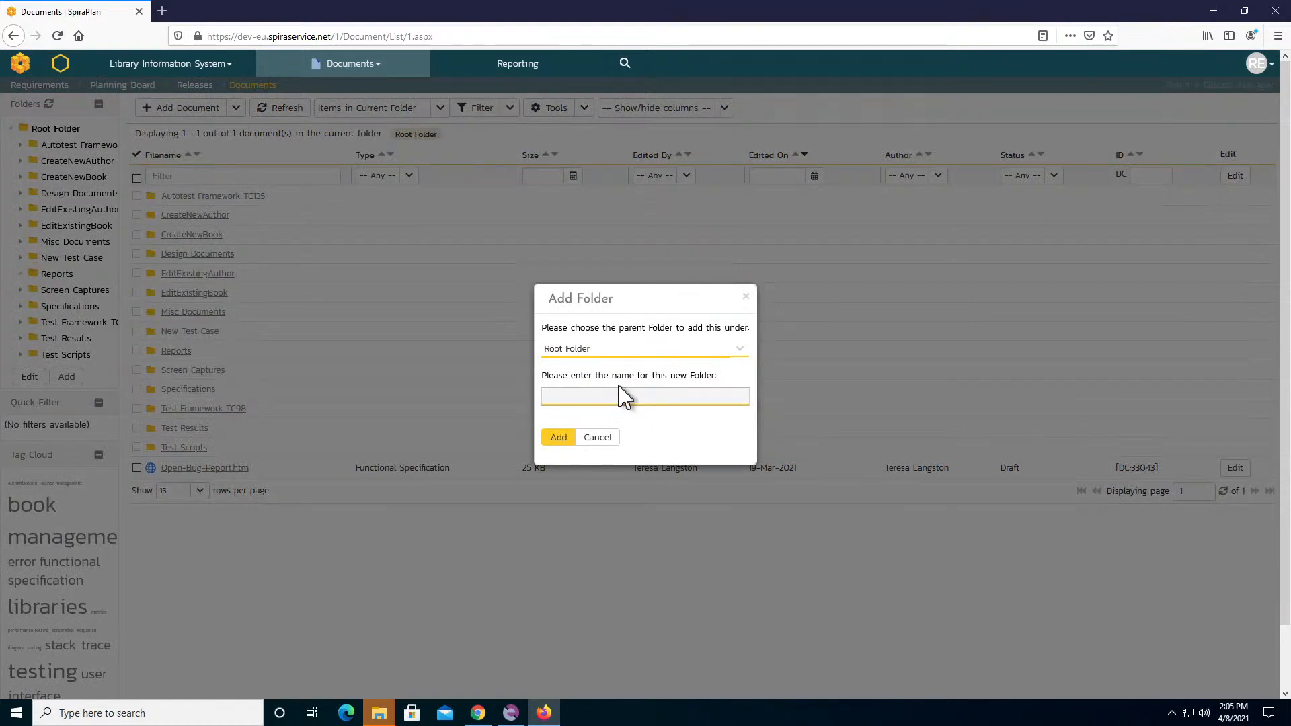
type("Incident Summary Reports")
type("Weekly")
left_click(559, 438)
left_click(559, 438)
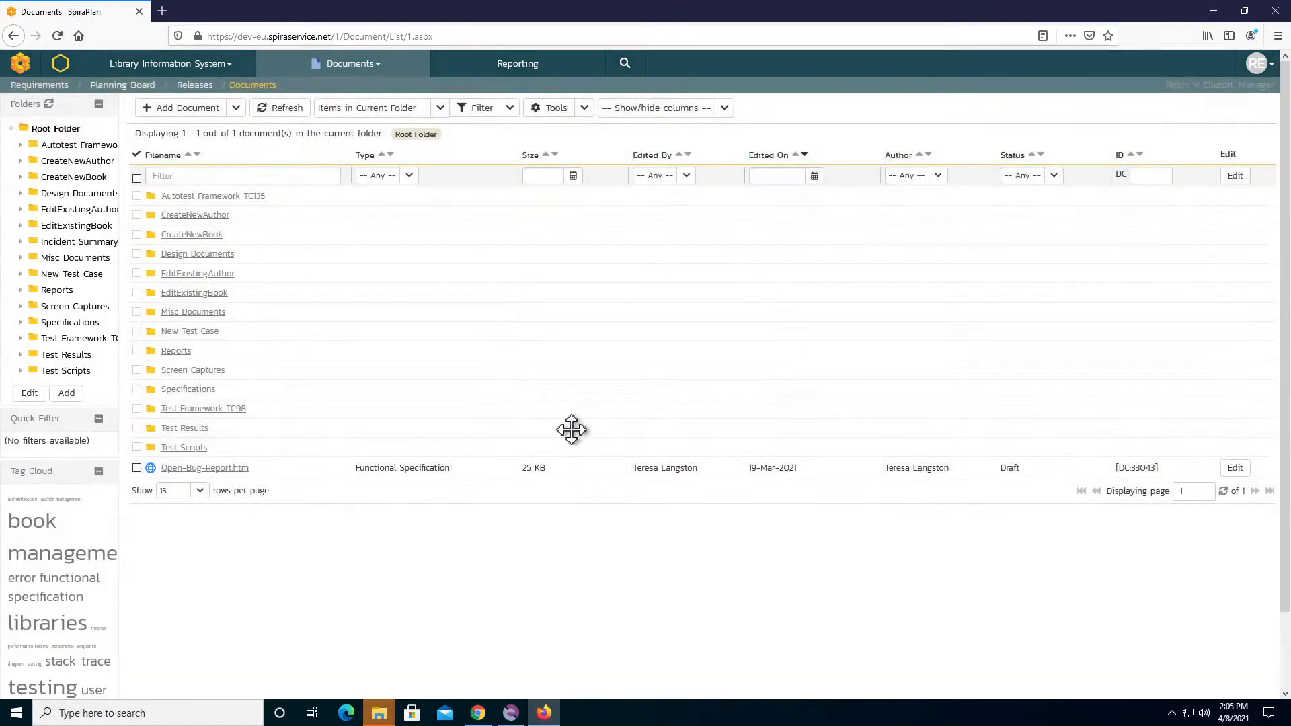
- Return to the reports center and reopen the Incident Summary report configuration
left_click(535, 67)
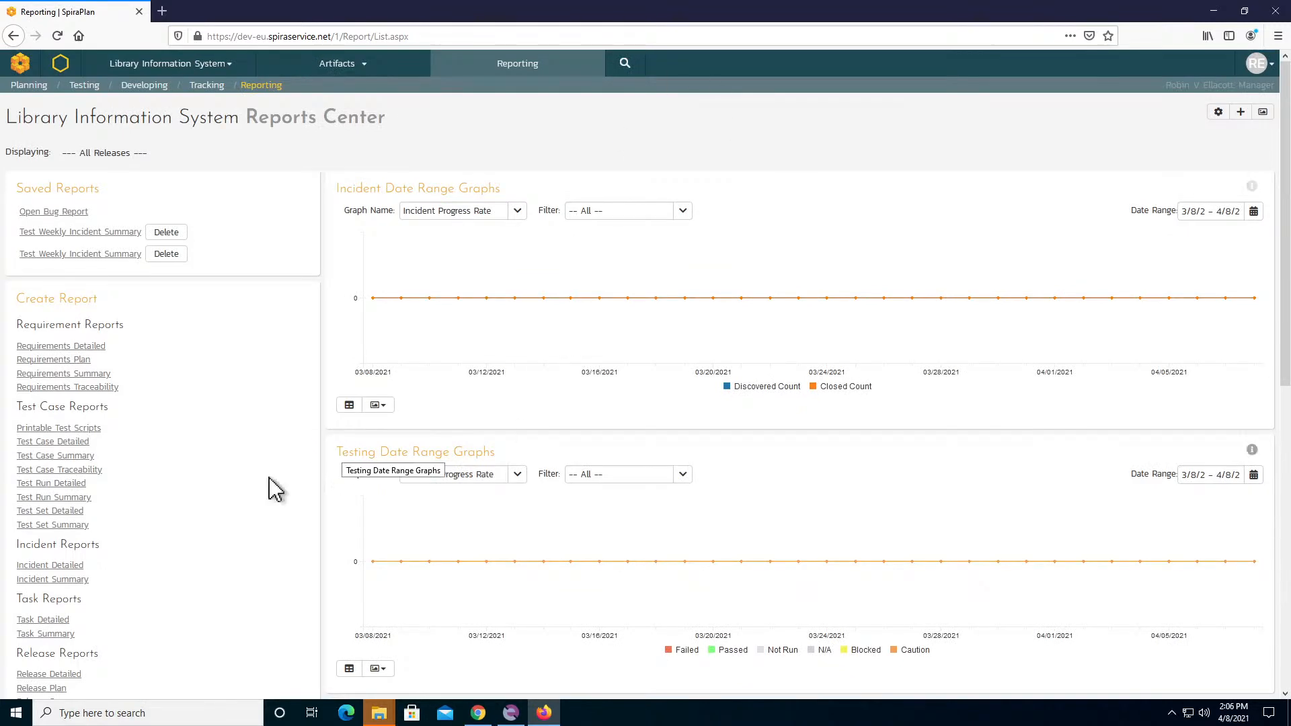
scroll(176, 491, "down", 1)
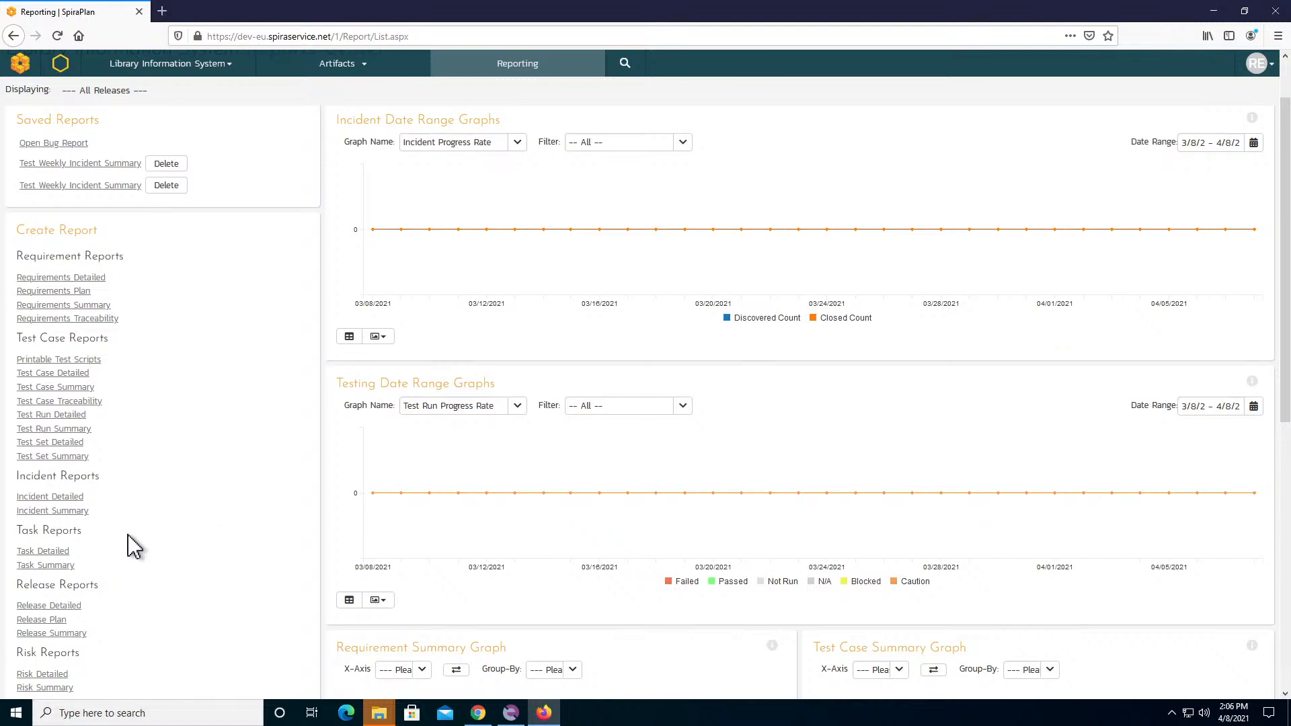
mouse_move(72, 517)
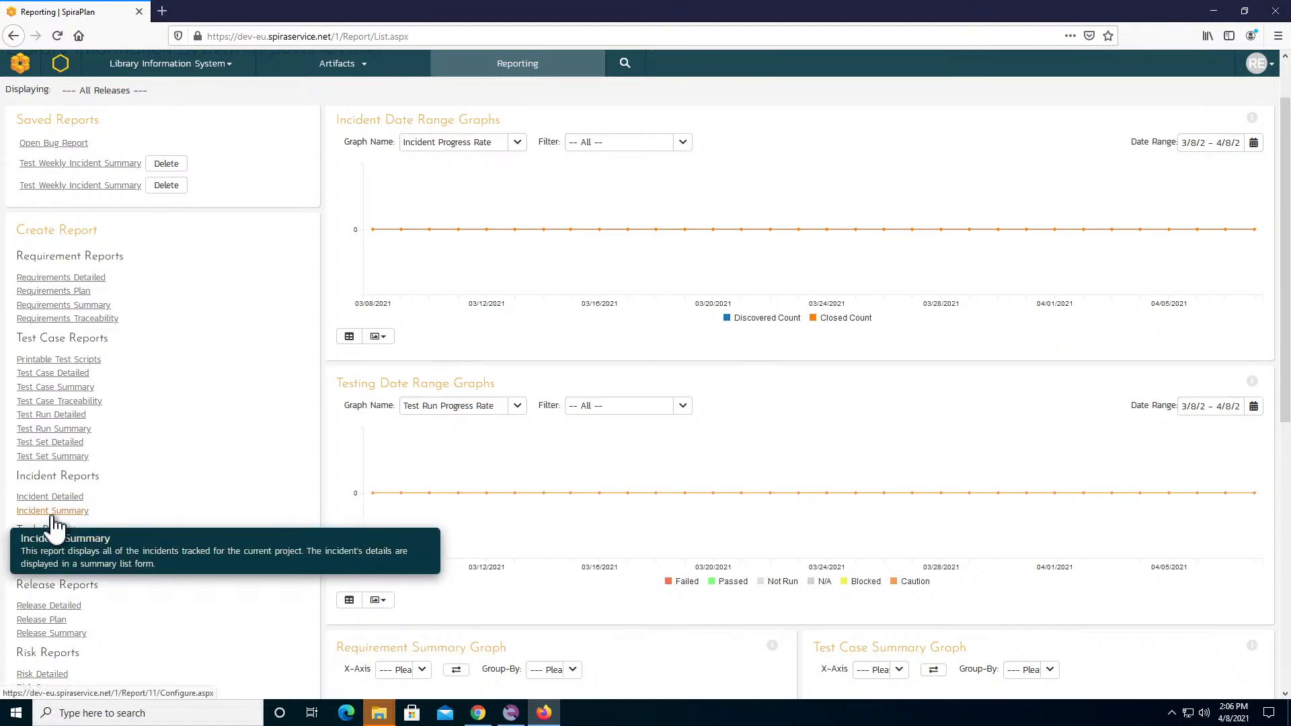
scroll(350, 261, "up", 2)
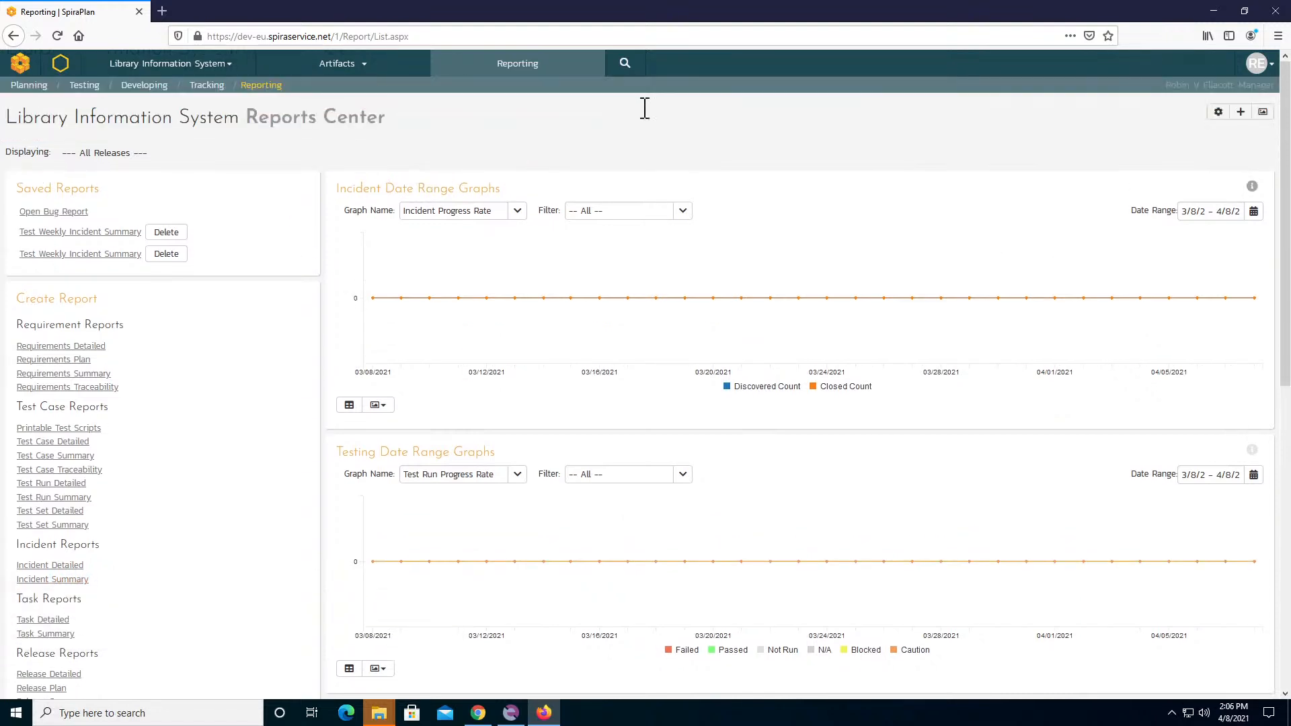
scroll(127, 427, "down", 1)
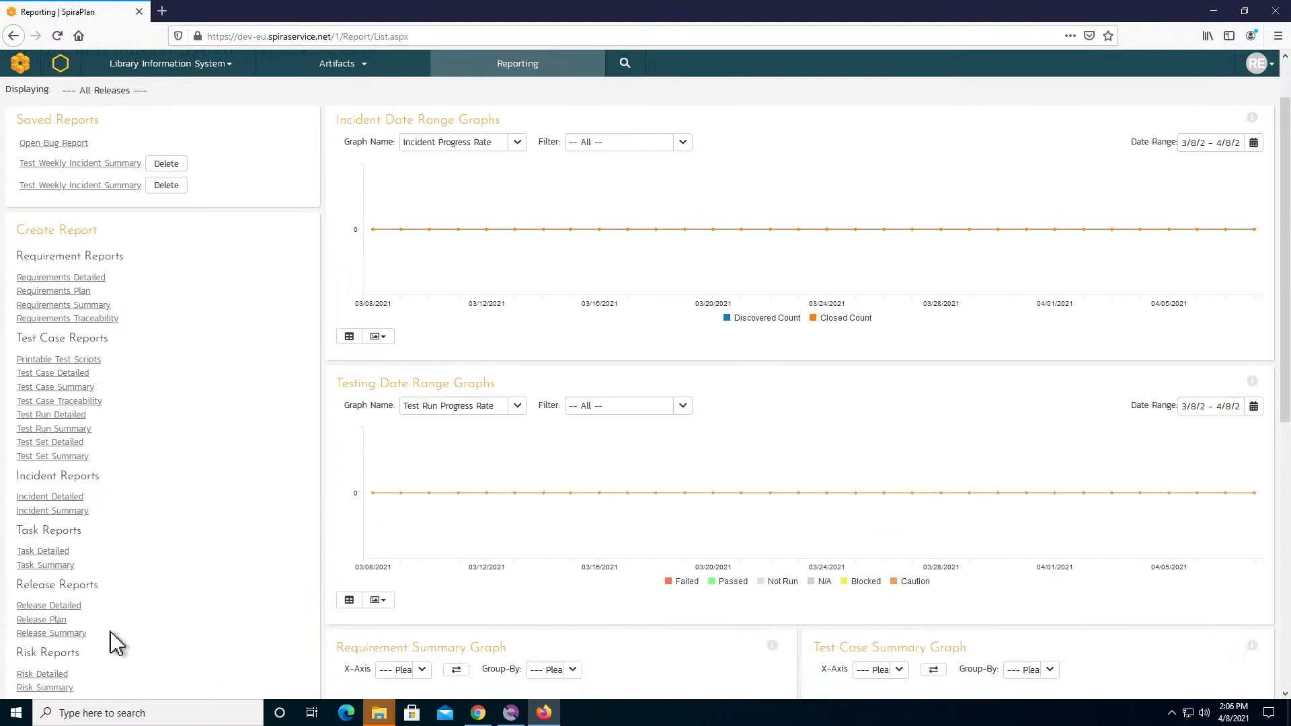
left_click(53, 512)
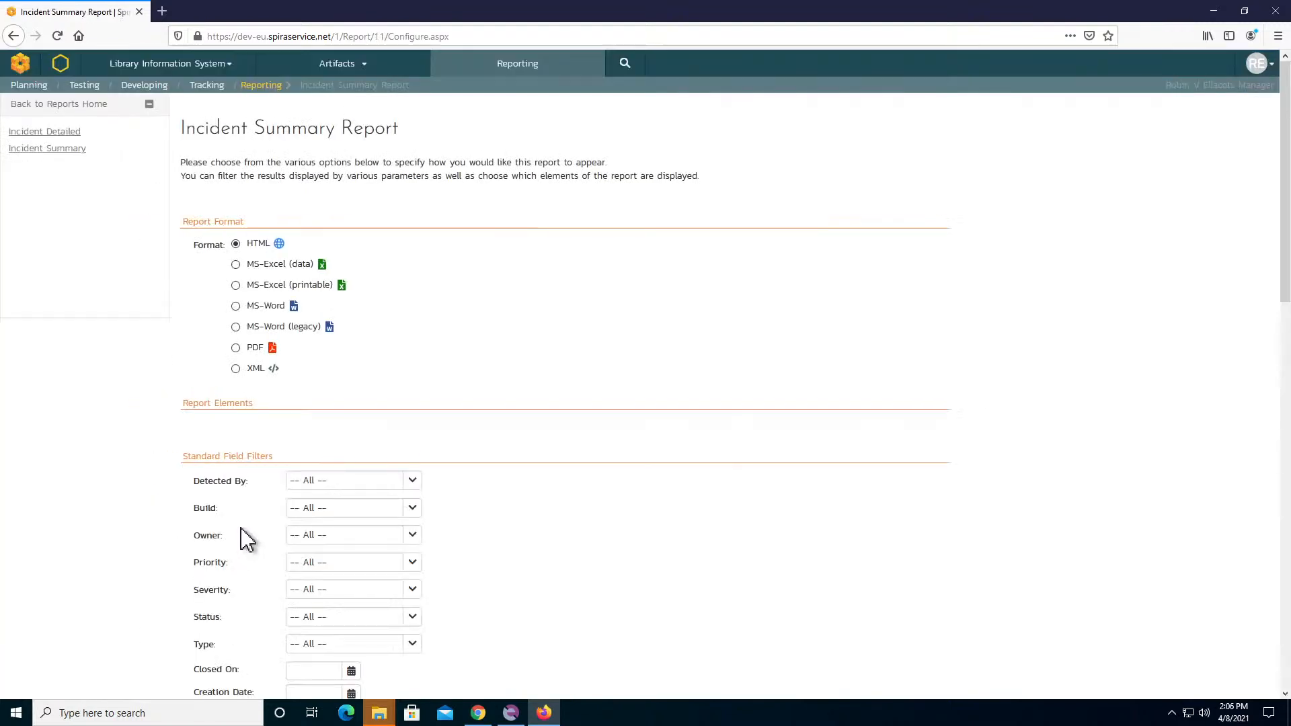
- Review the report's filter and saving options, and set the report format to MS-Excel (printable)
scroll(612, 306, "down", 4)
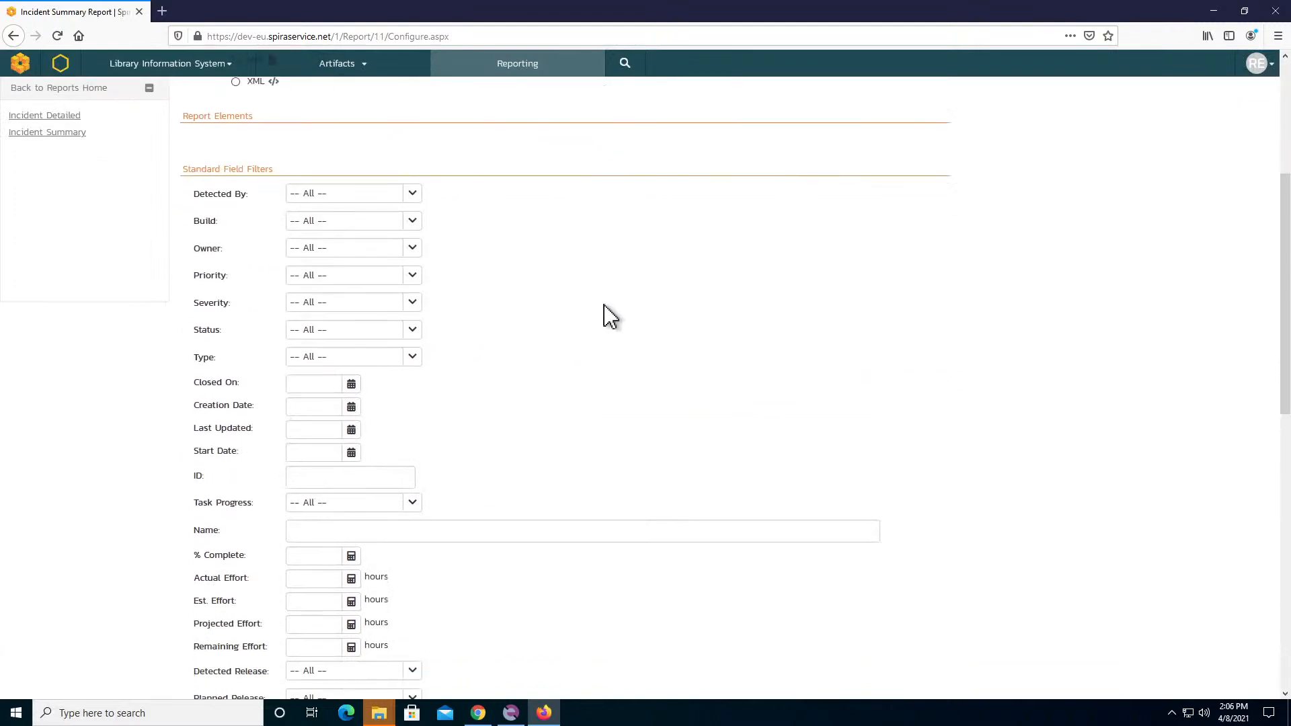
scroll(464, 495, "down", 10)
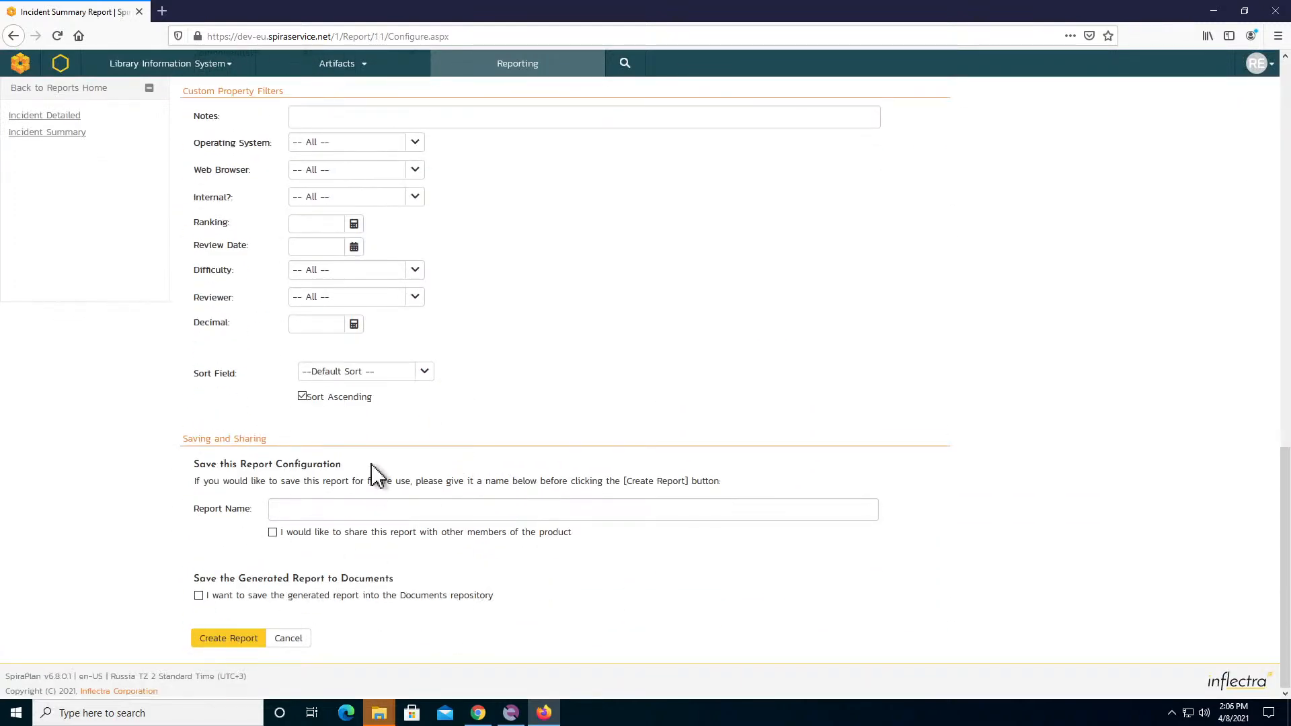
scroll(376, 471, "up", 15)
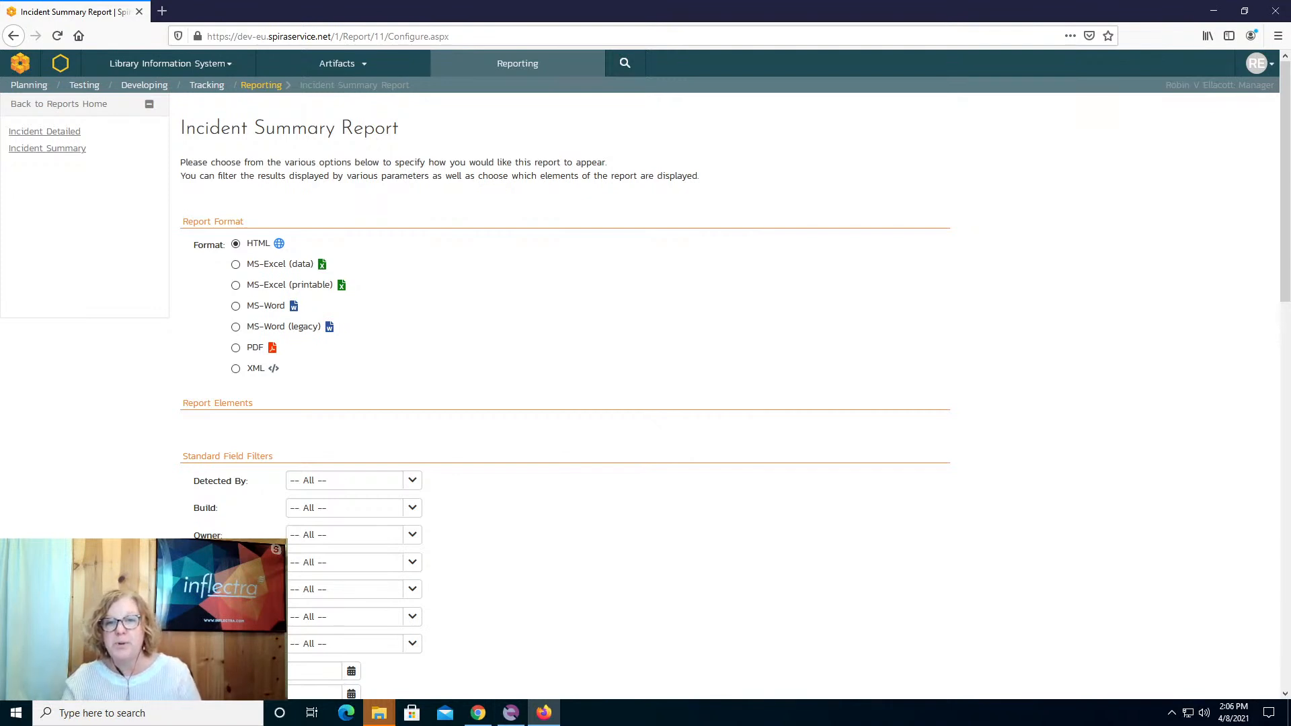
left_click(235, 285)
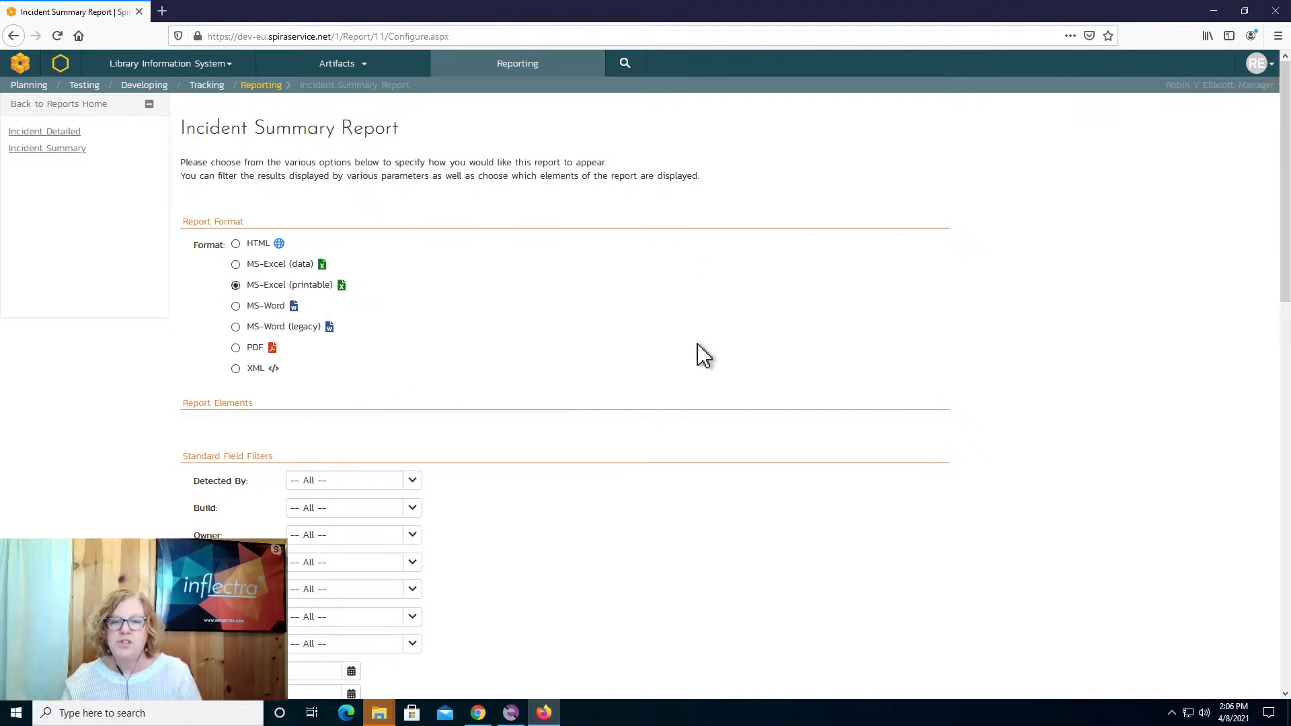
- Filter the report's standard fields to Status (All Open) and Type Bug
scroll(702, 355, "down", 3)
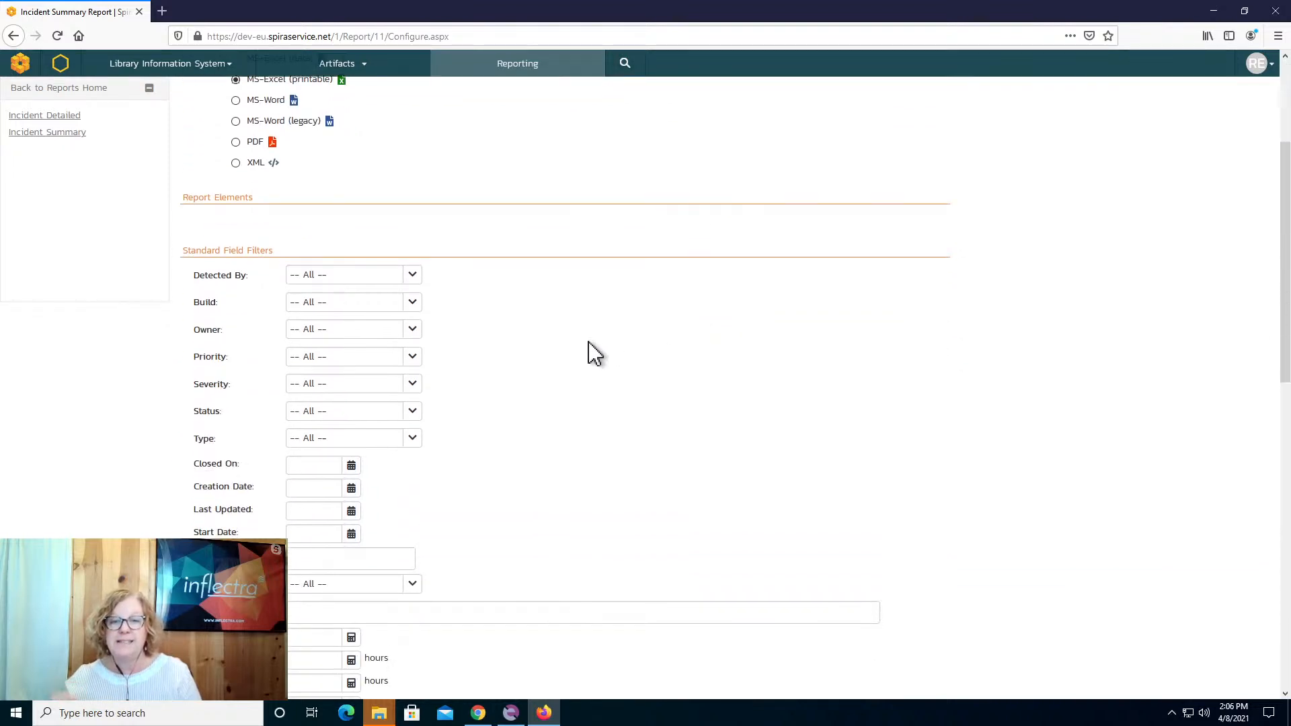
left_click(412, 411)
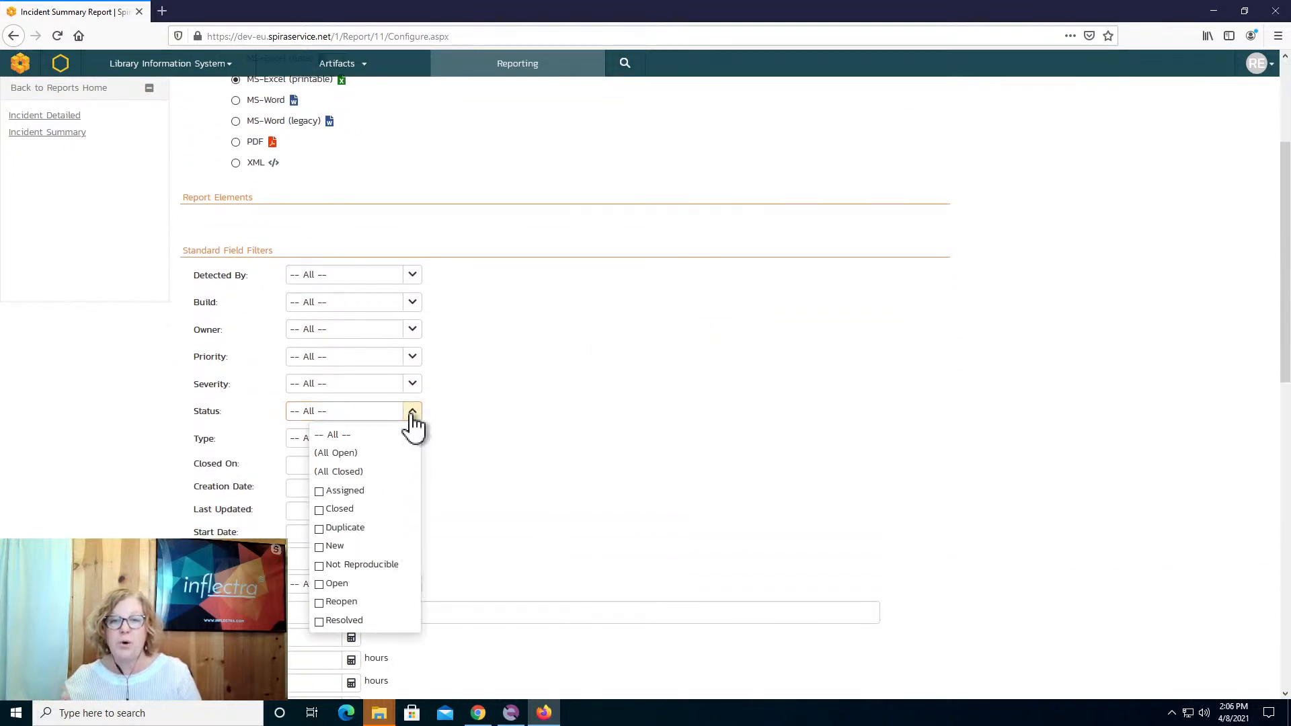
left_click(352, 455)
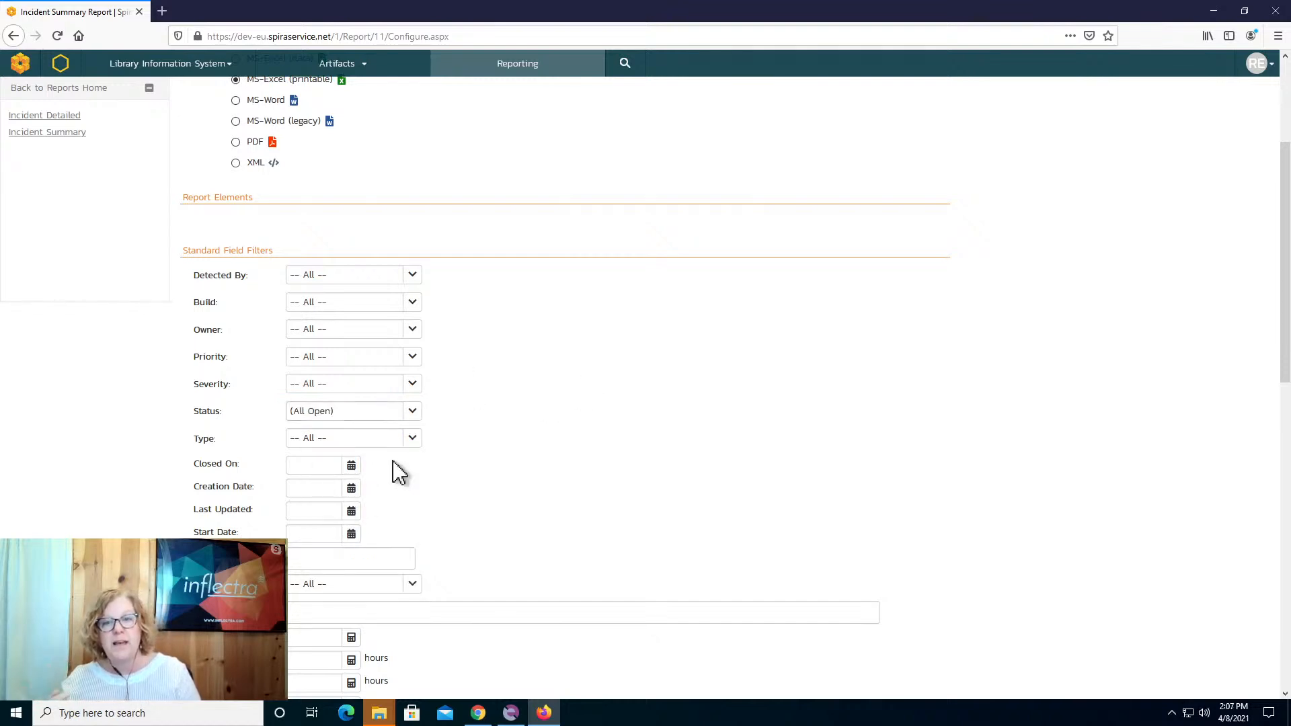
left_click(412, 440)
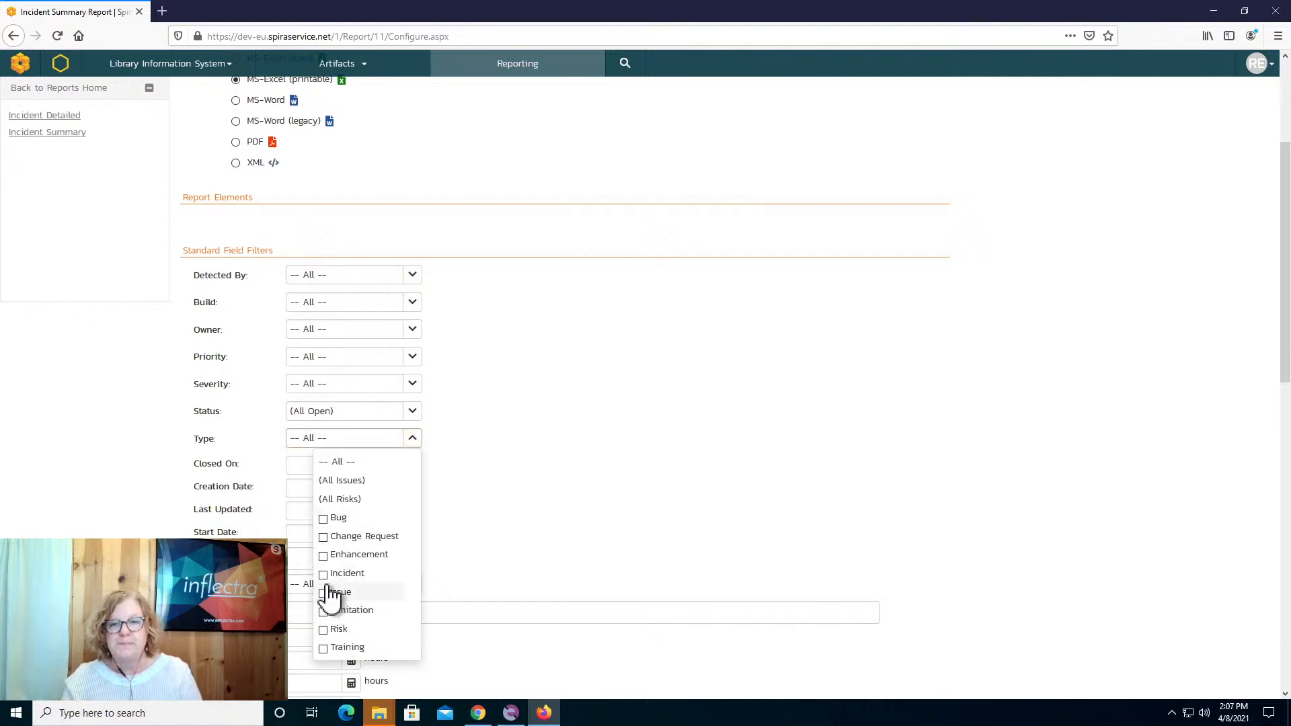
left_click(324, 519)
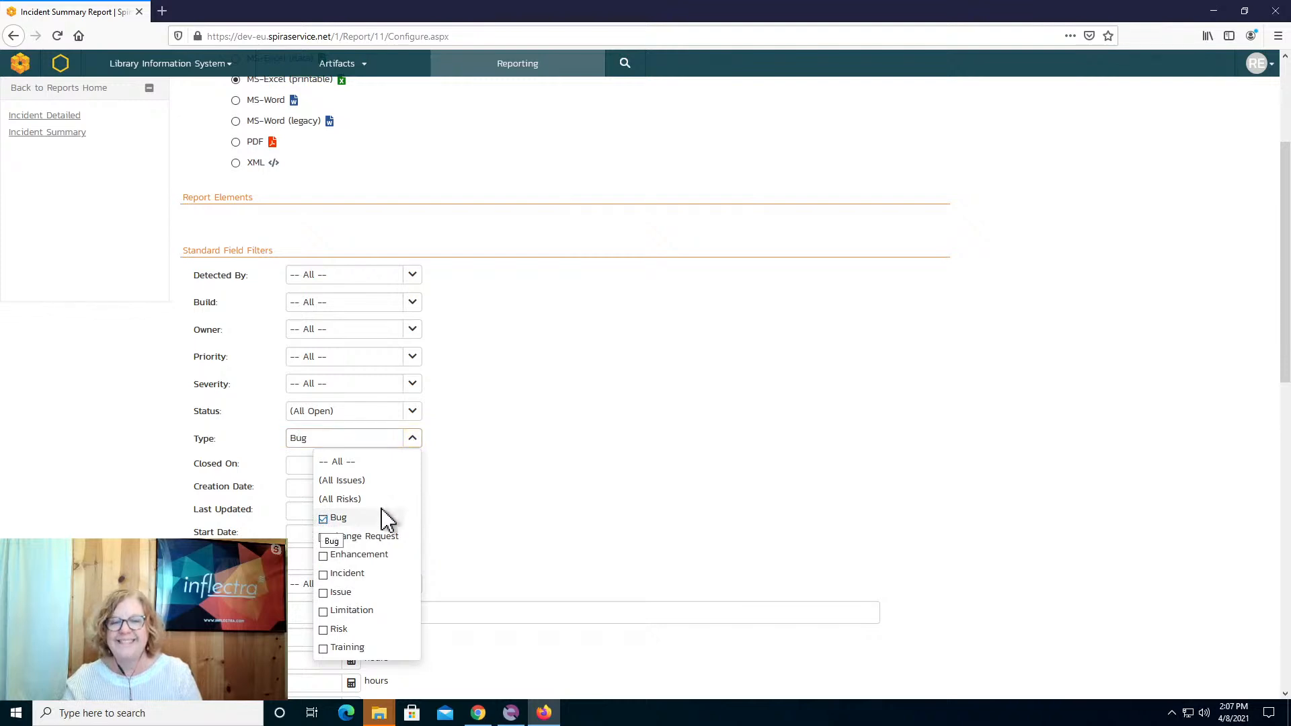
left_click(589, 461)
scroll(658, 453, "down", 1)
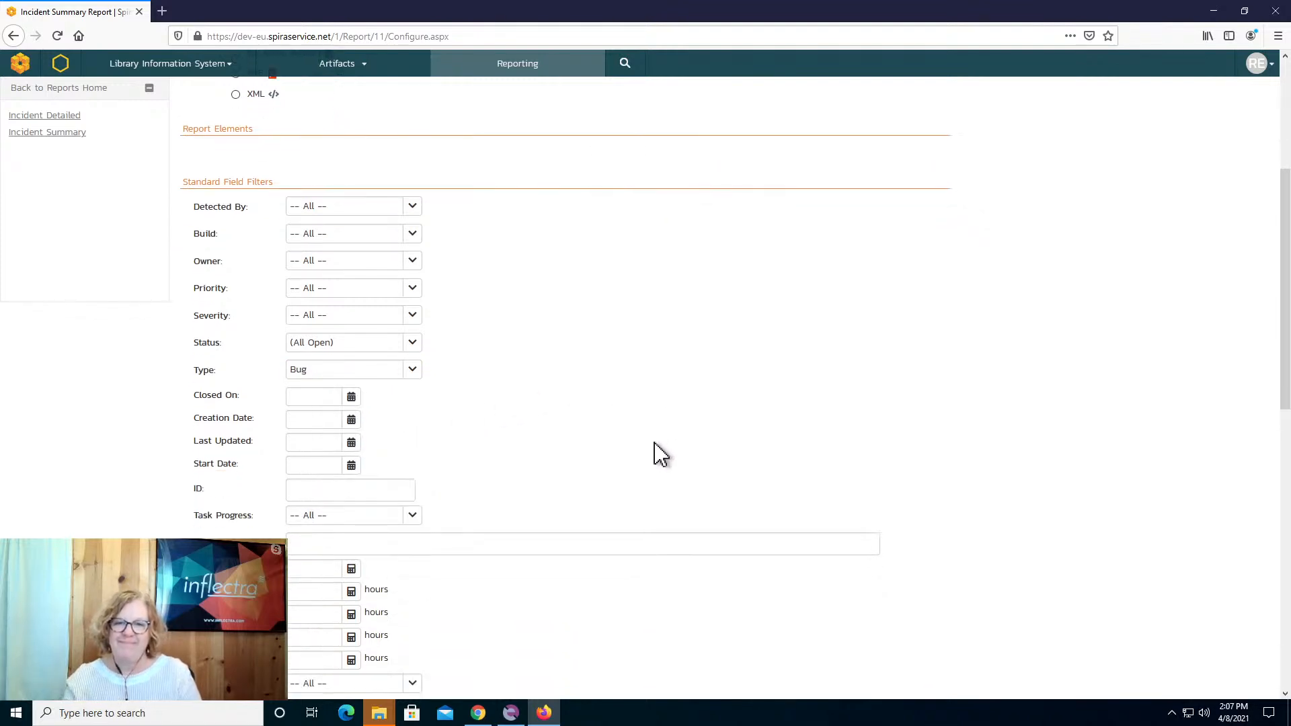
- Enable saving the generated report into the Documents repository and select the "Incident Summary Reports Weekly" folder
scroll(659, 454, "down", 2)
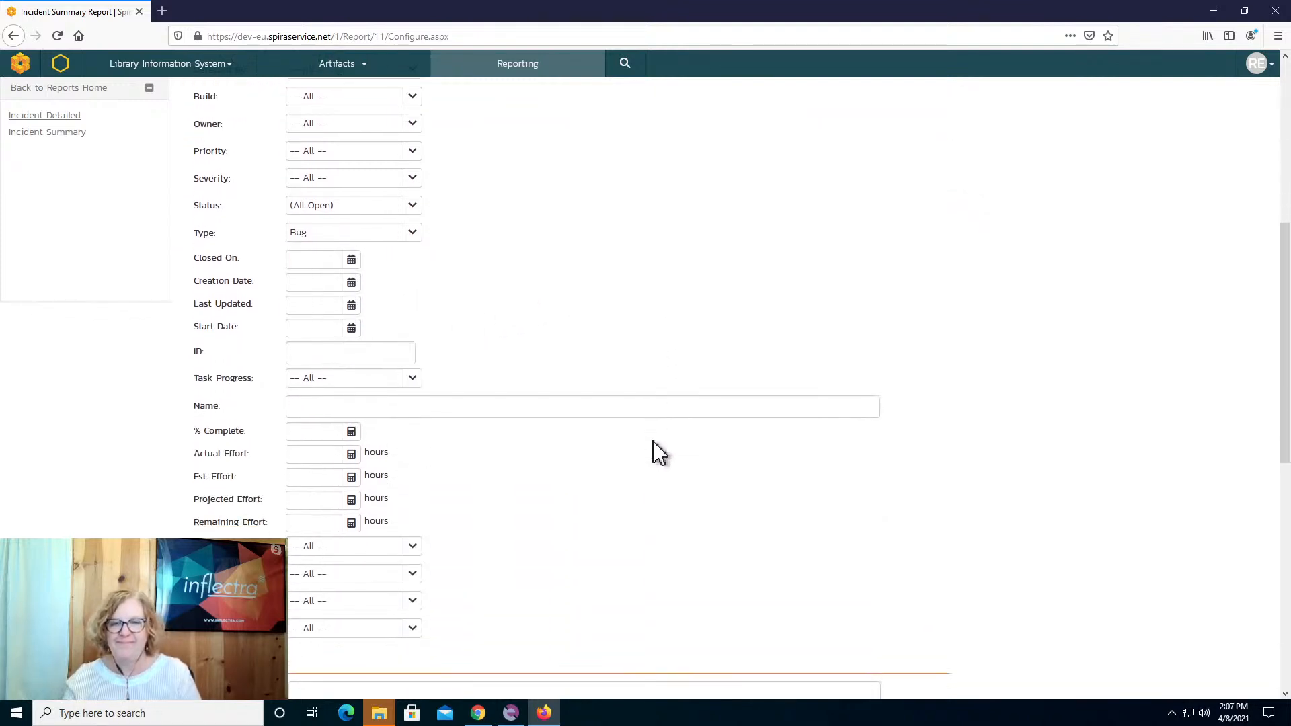
scroll(658, 453, "down", 2)
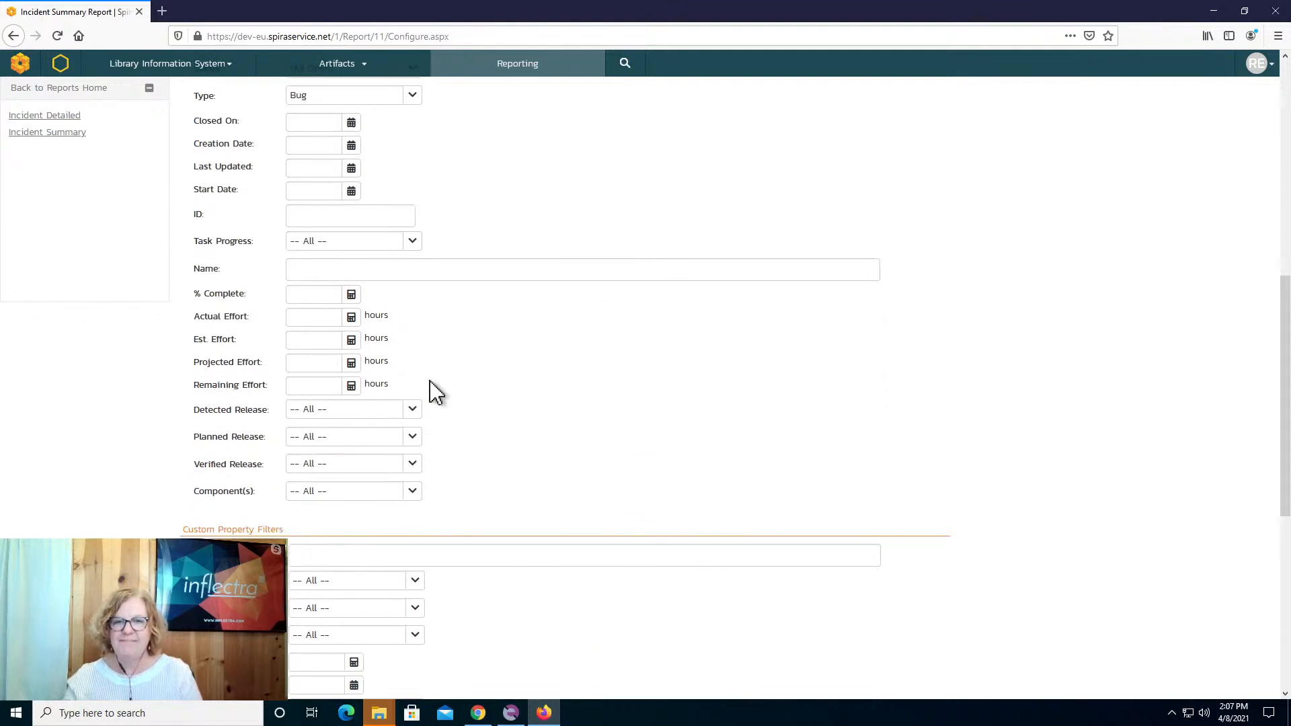
scroll(427, 361, "down", 2)
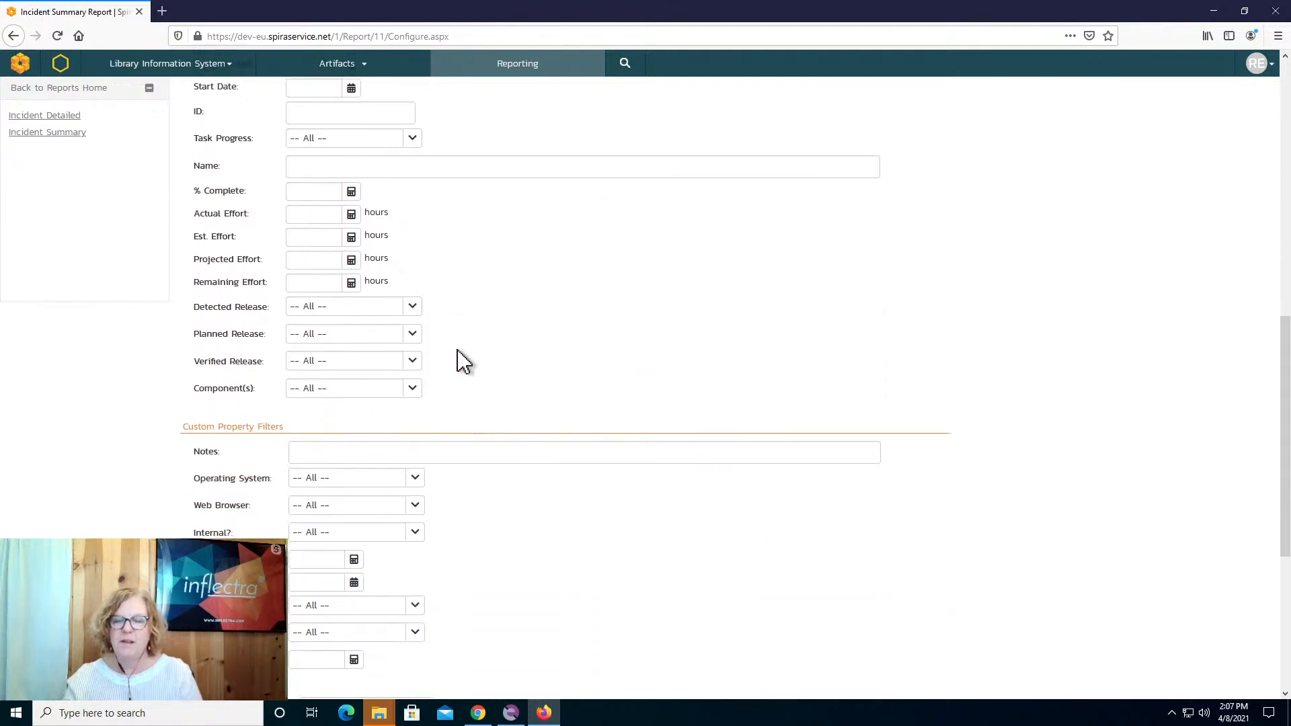
scroll(456, 360, "down", 1)
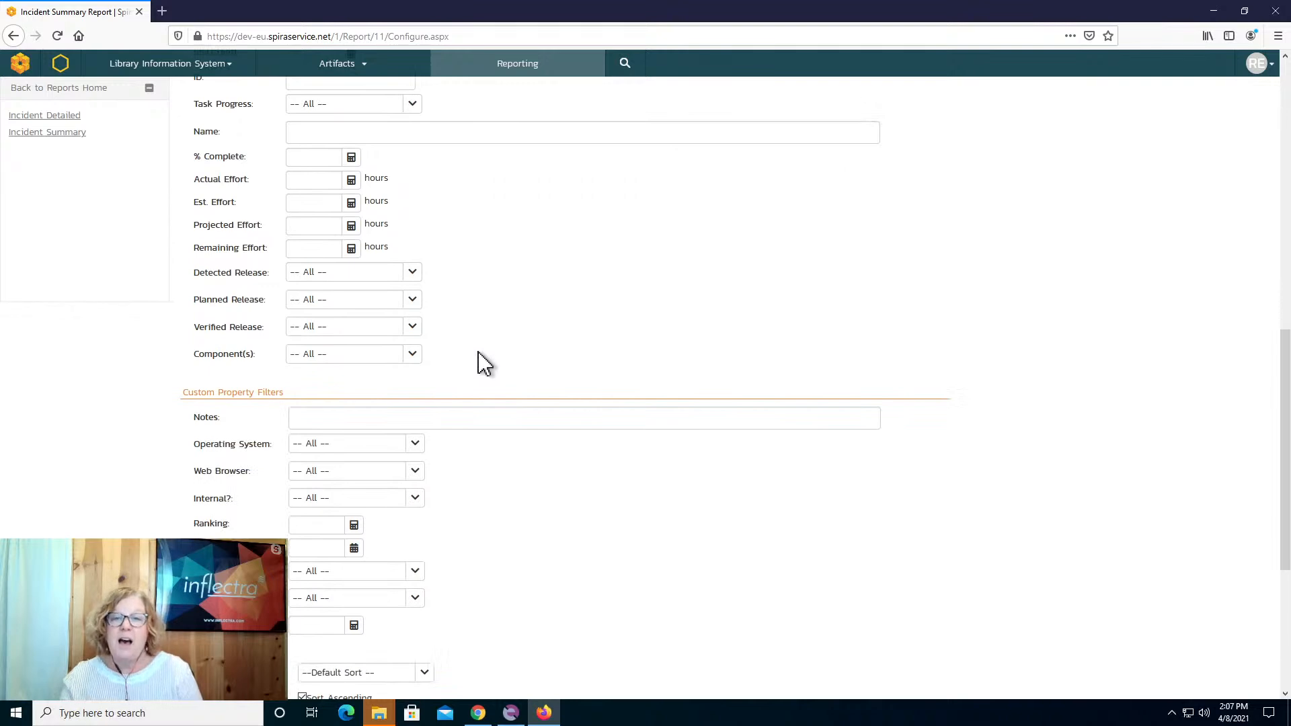
scroll(484, 360, "down", 3)
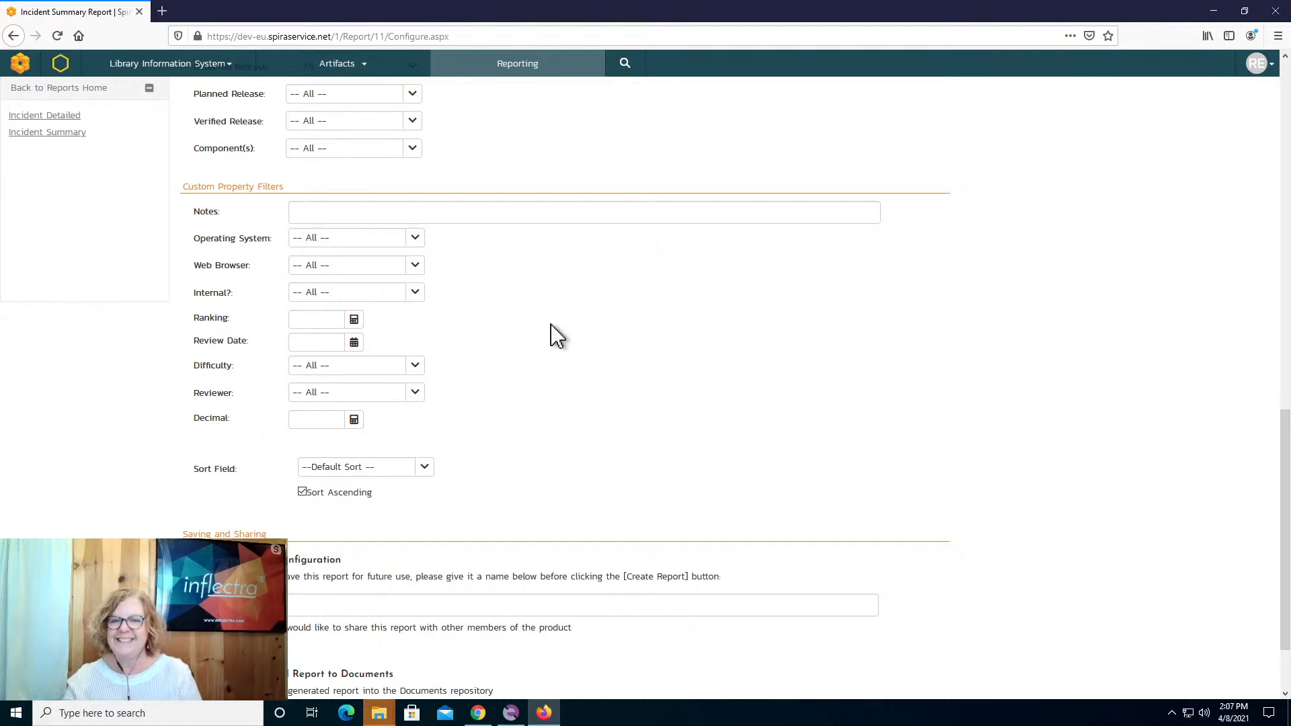
scroll(562, 345, "down", 3)
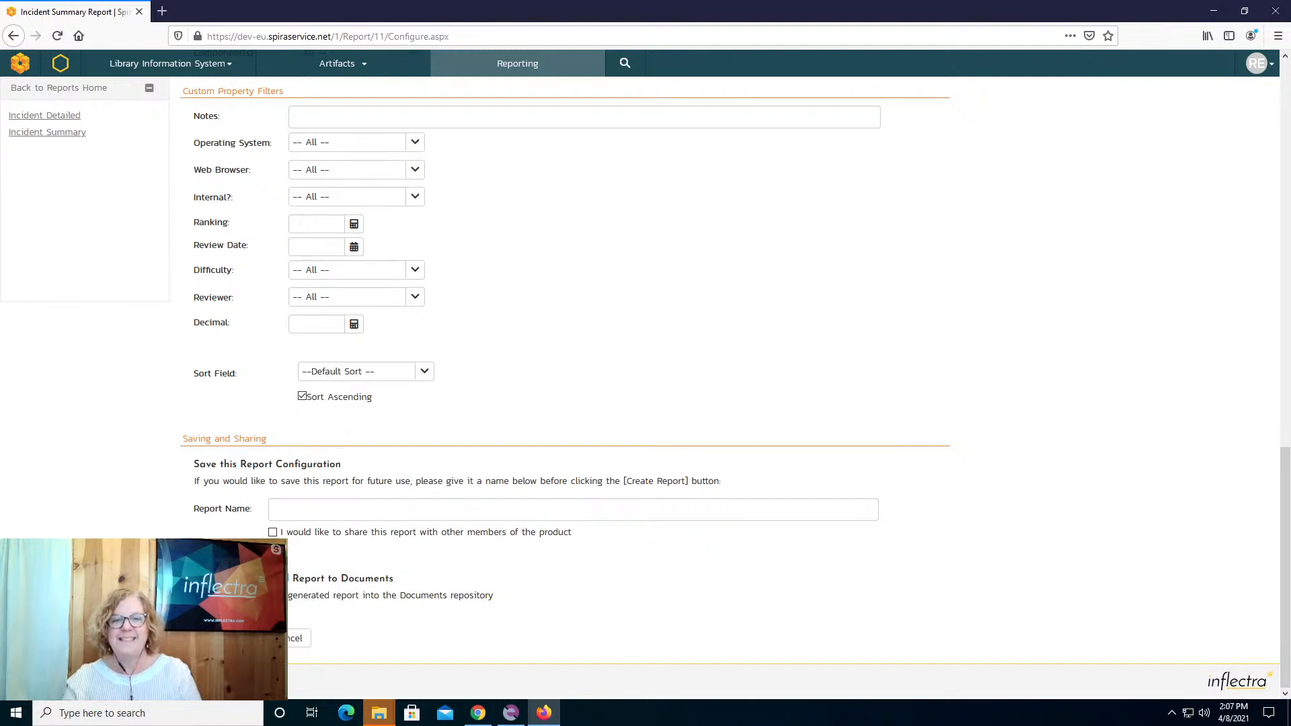
left_click(198, 595)
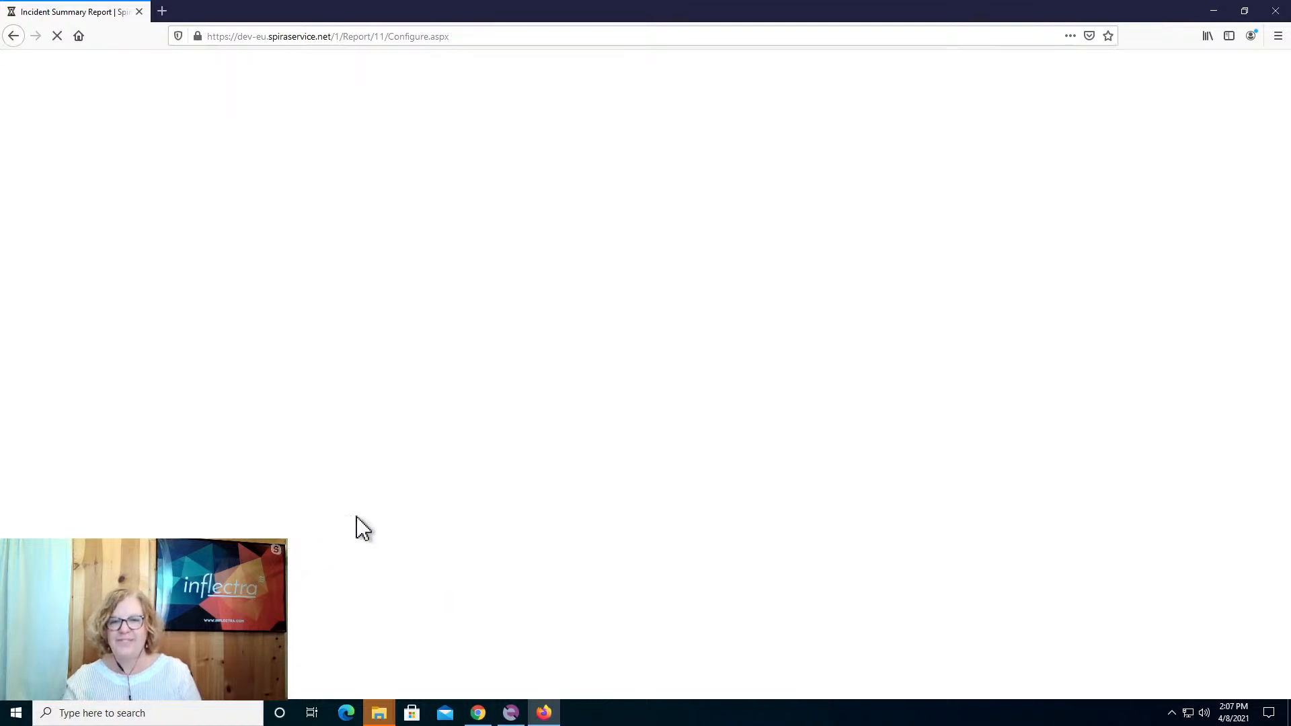
scroll(679, 509, "down", 2)
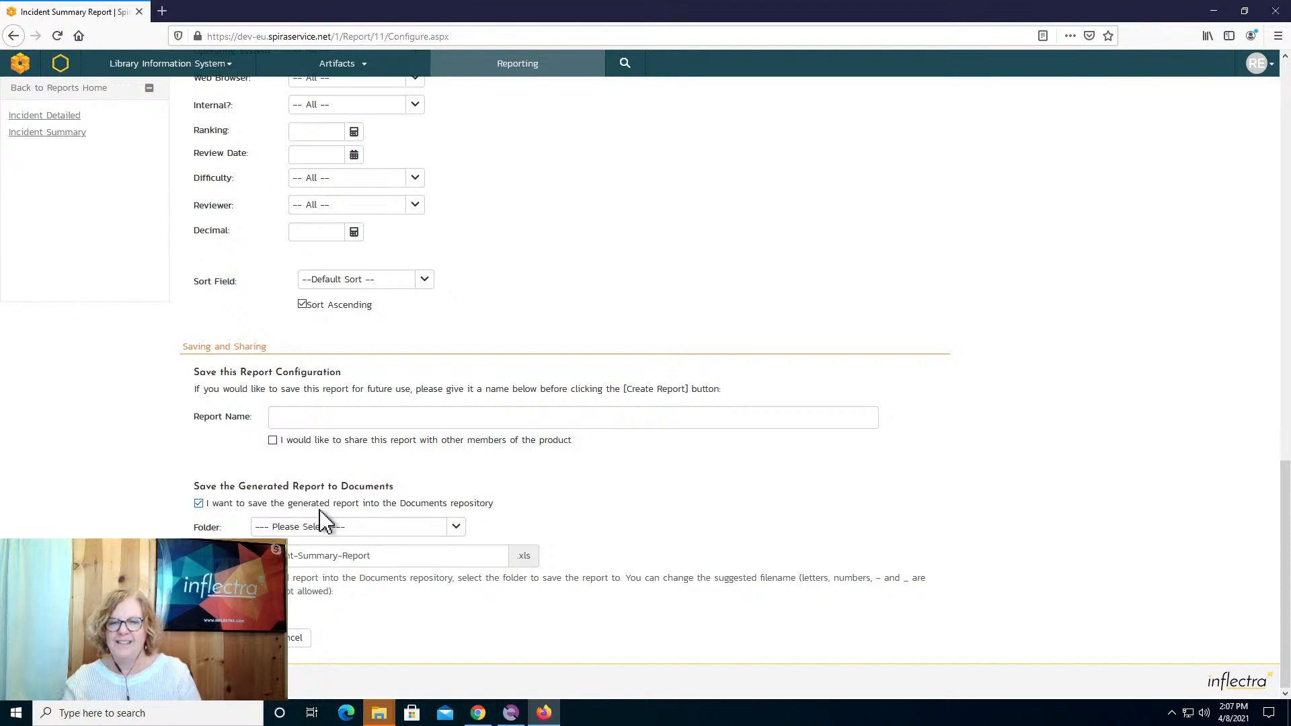
left_click(455, 529)
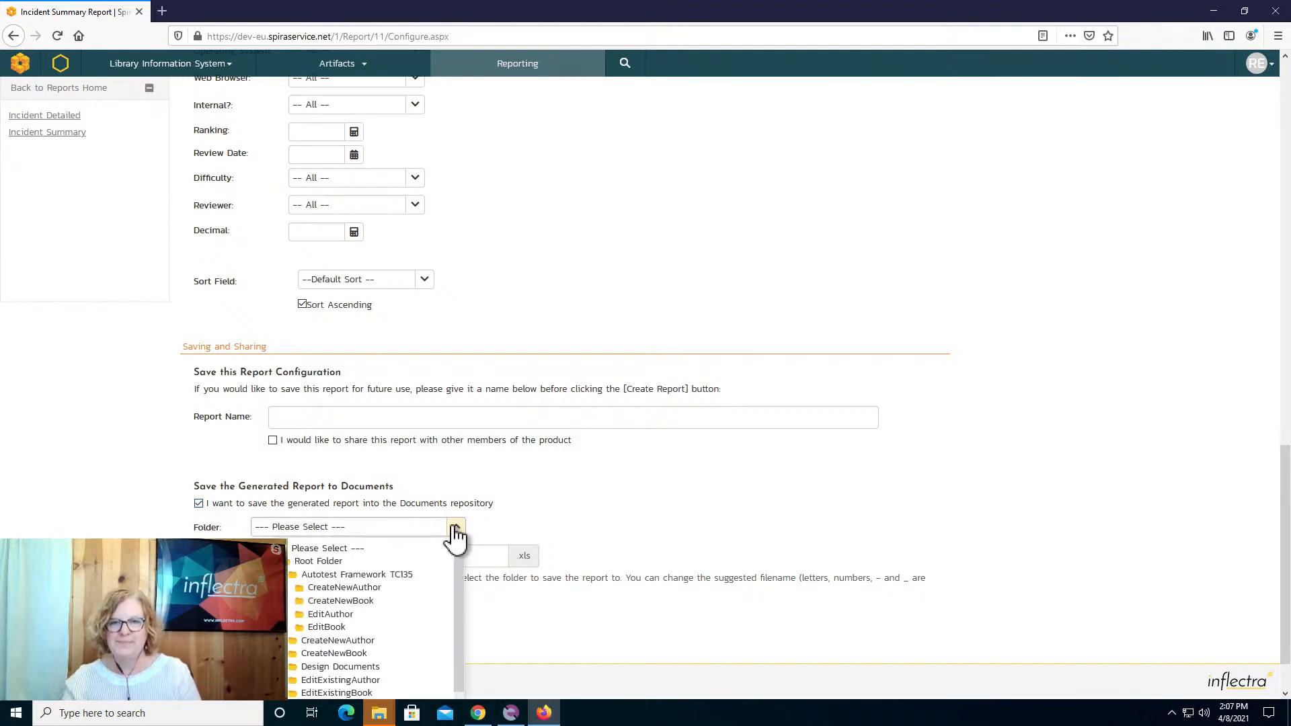
scroll(444, 568, "down", 3)
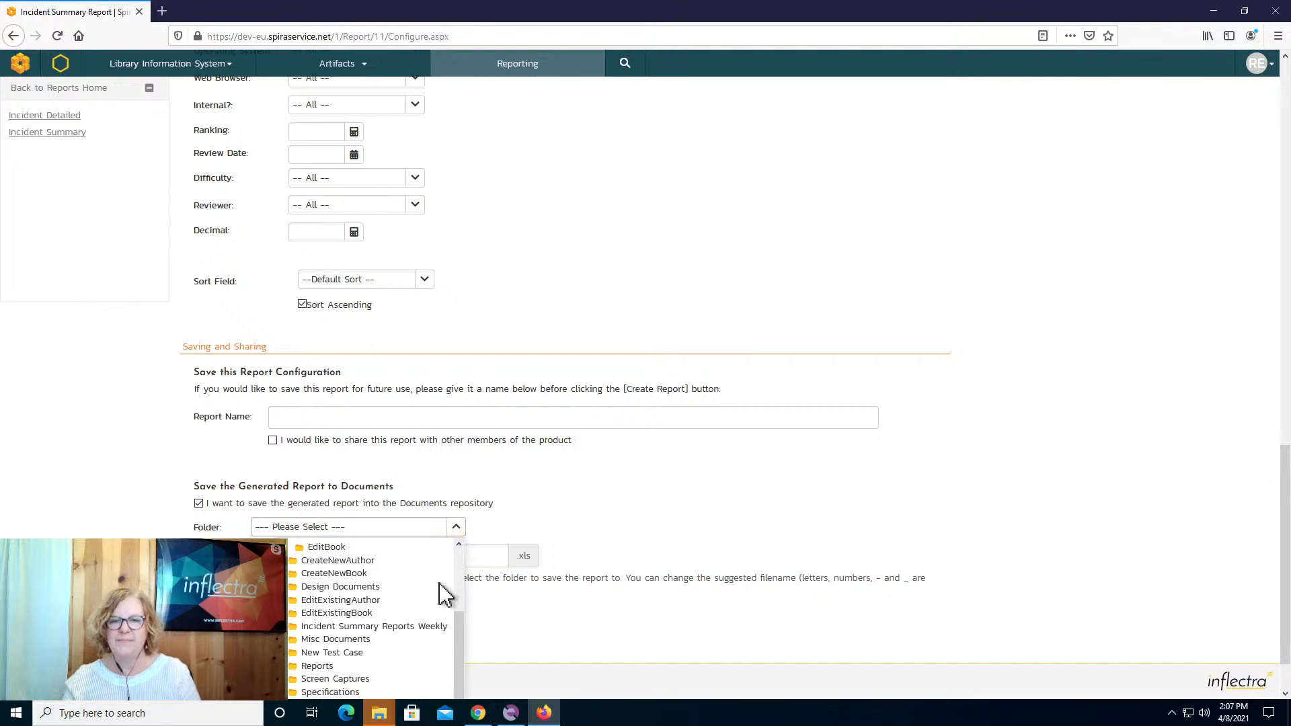
left_click(370, 627)
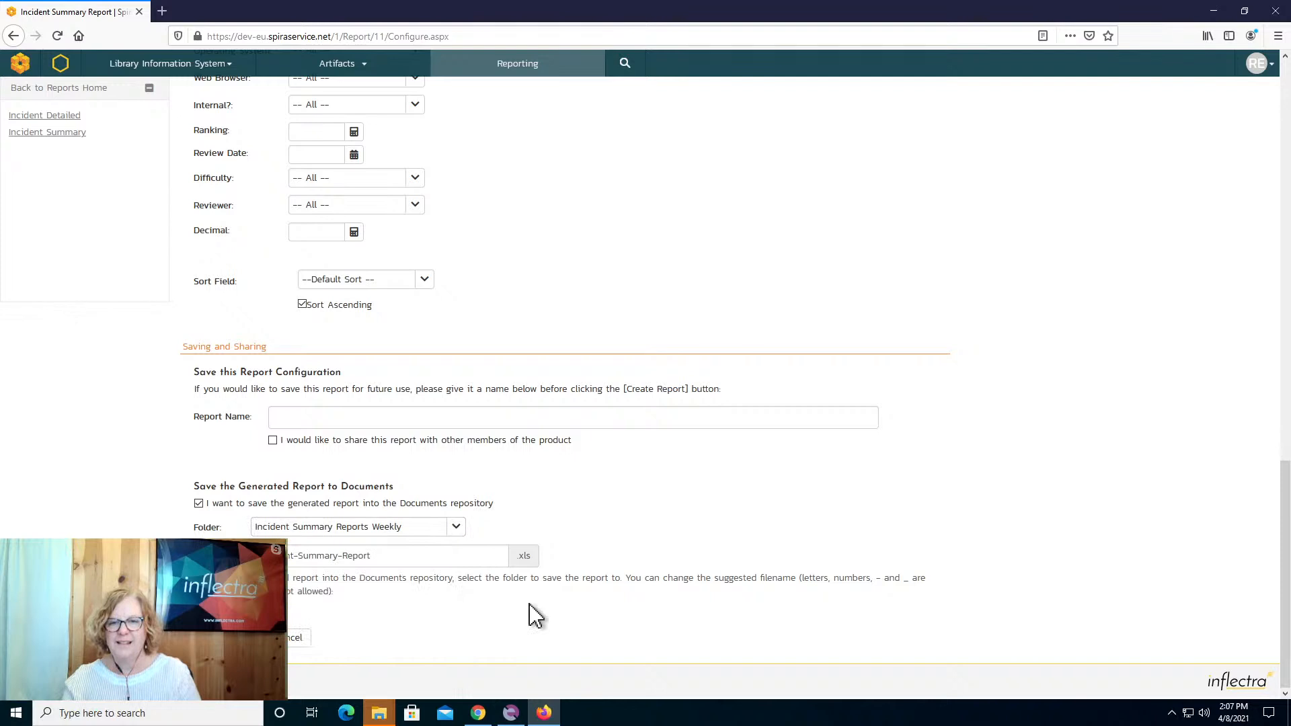
- Set the generated report's filename to Incident-Summary-Report-2021-04-08
left_click(471, 557)
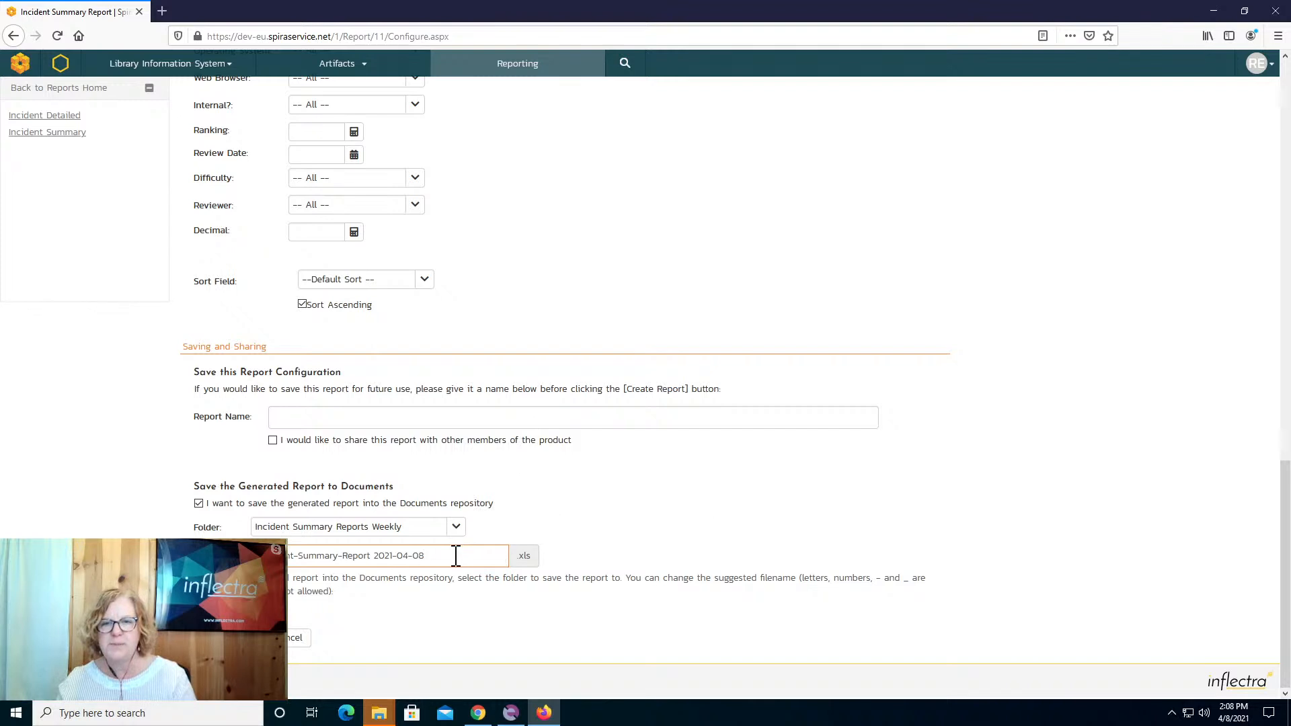
double_click(371, 555)
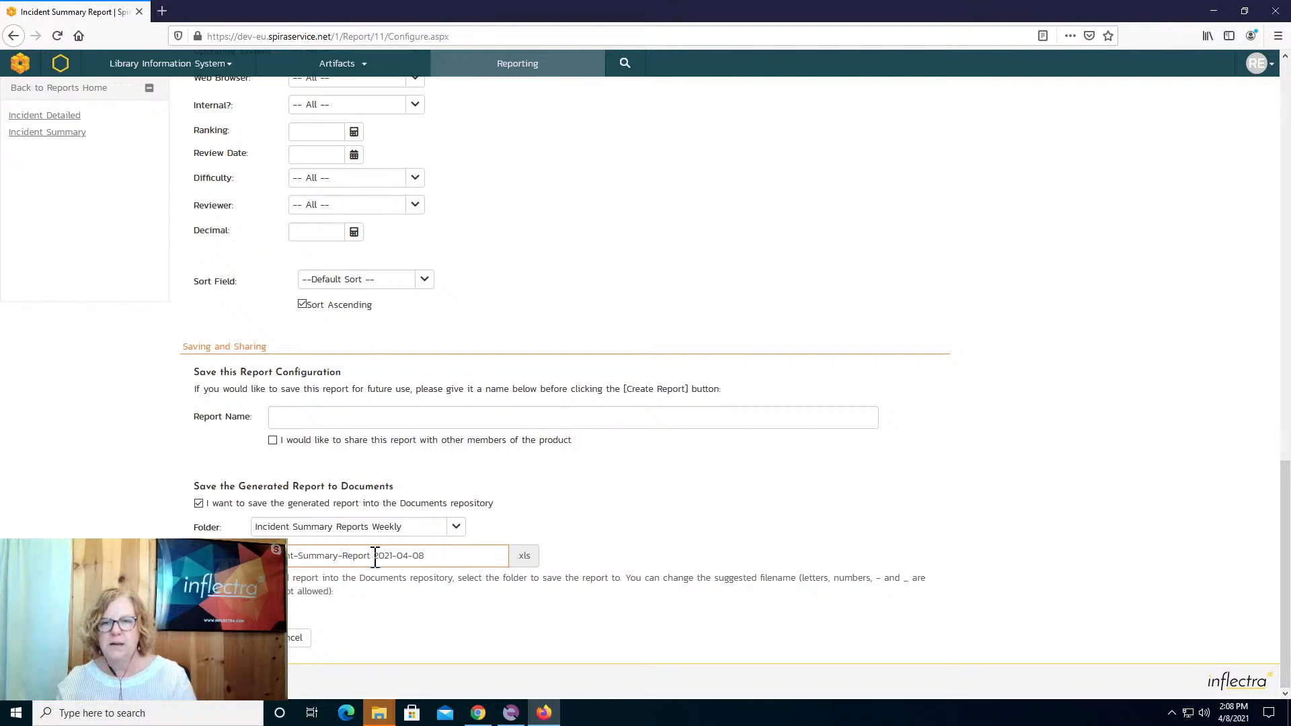
type("-")
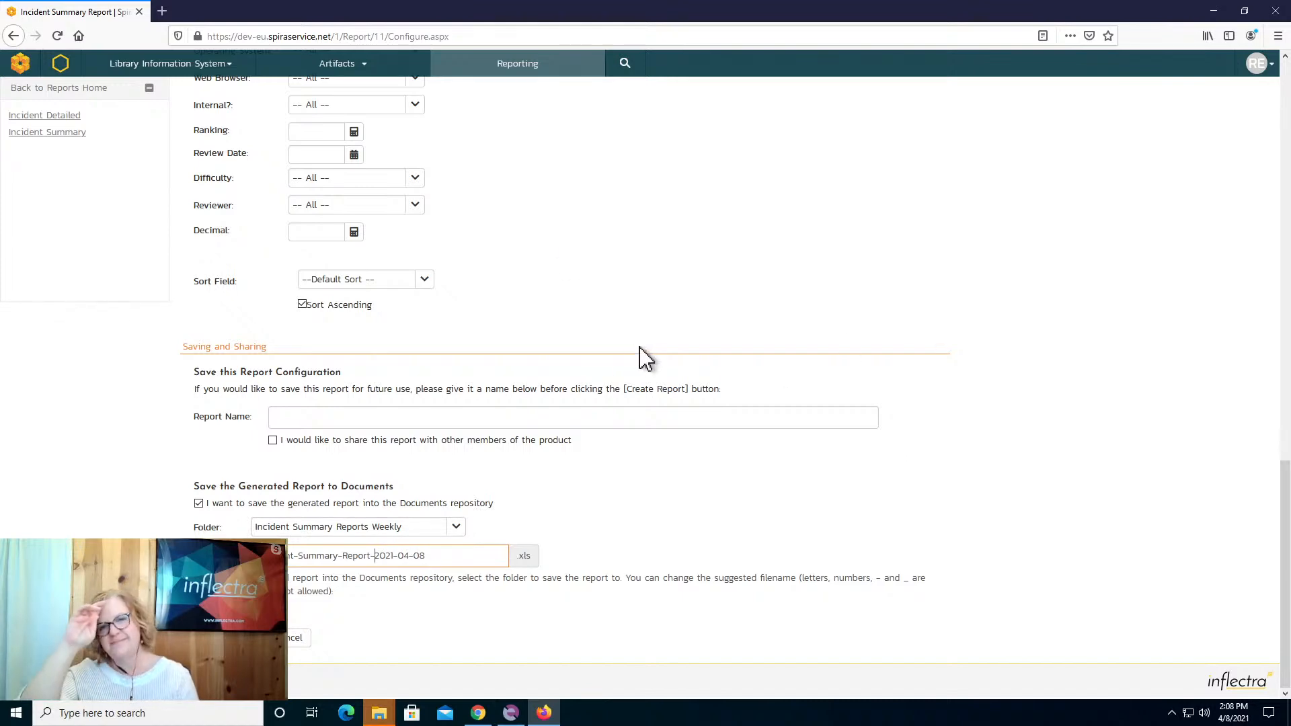
- Review the report's format, field filters and saving options, including the date in the filename
scroll(637, 309, "up", 5)
scroll(577, 219, "up", 7)
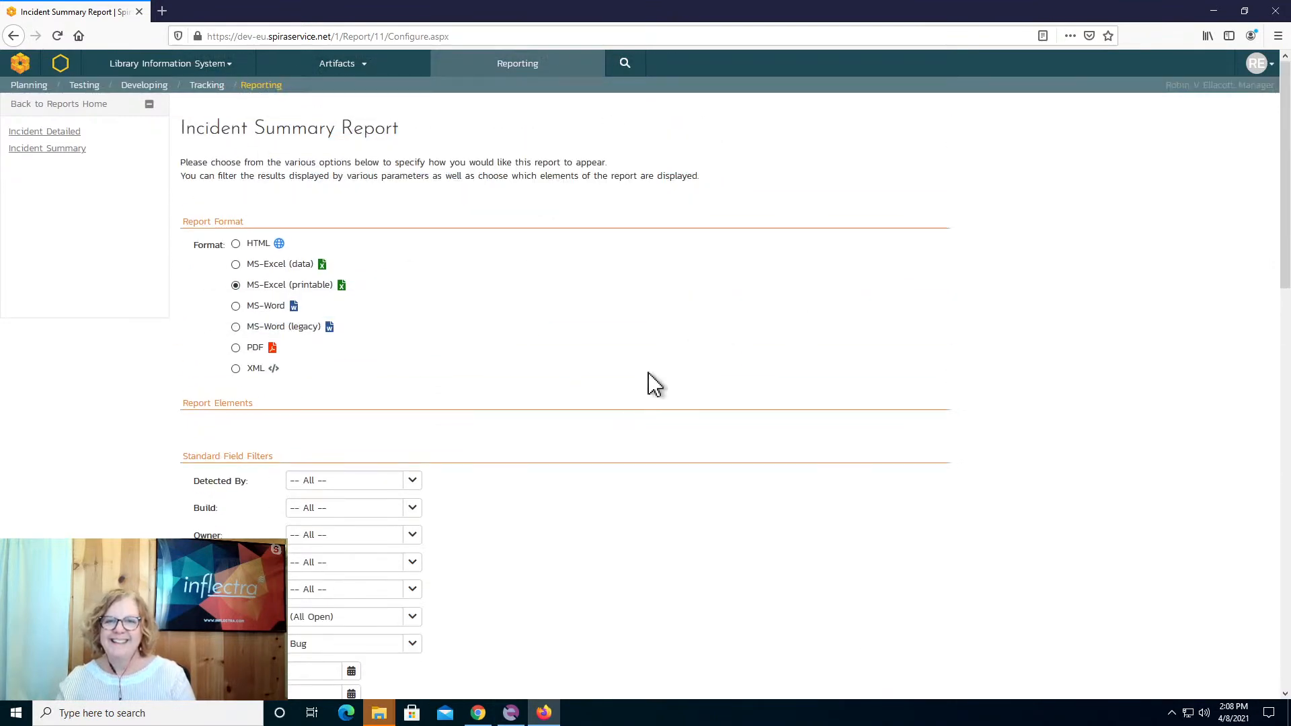
scroll(600, 373, "down", 12)
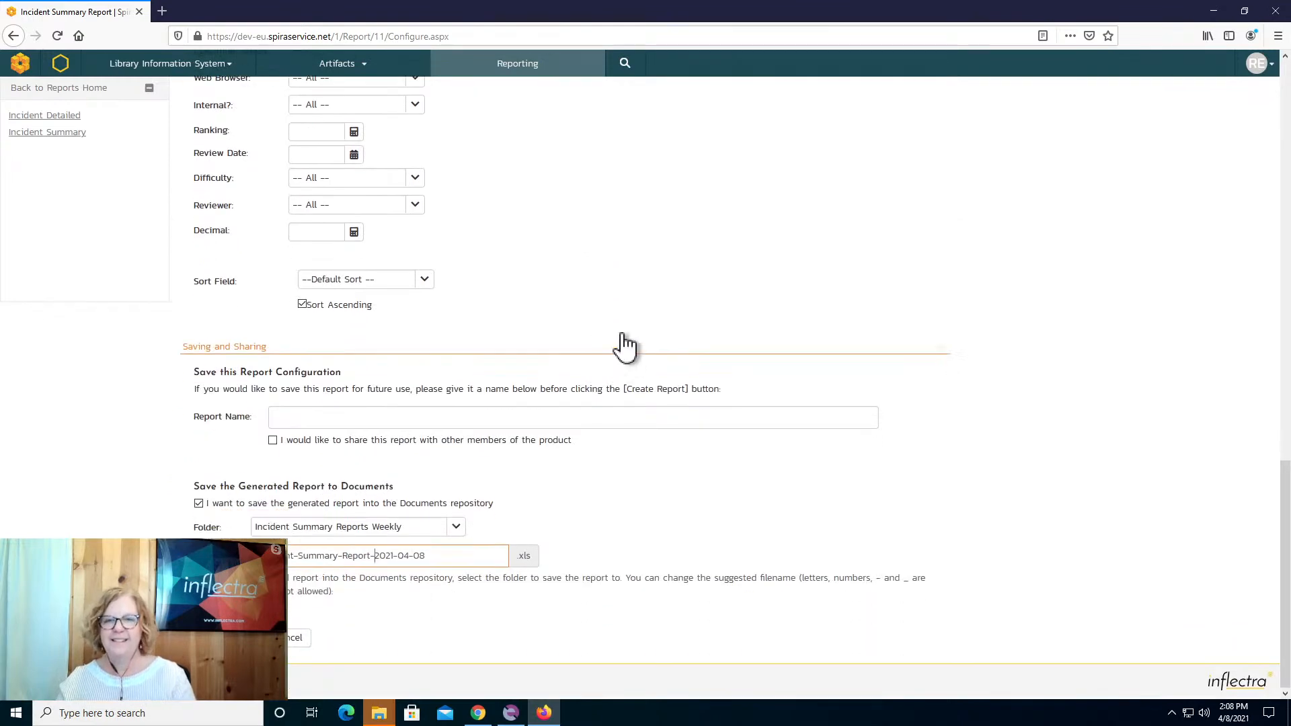
scroll(628, 352, "up", 6)
scroll(383, 311, "up", 5)
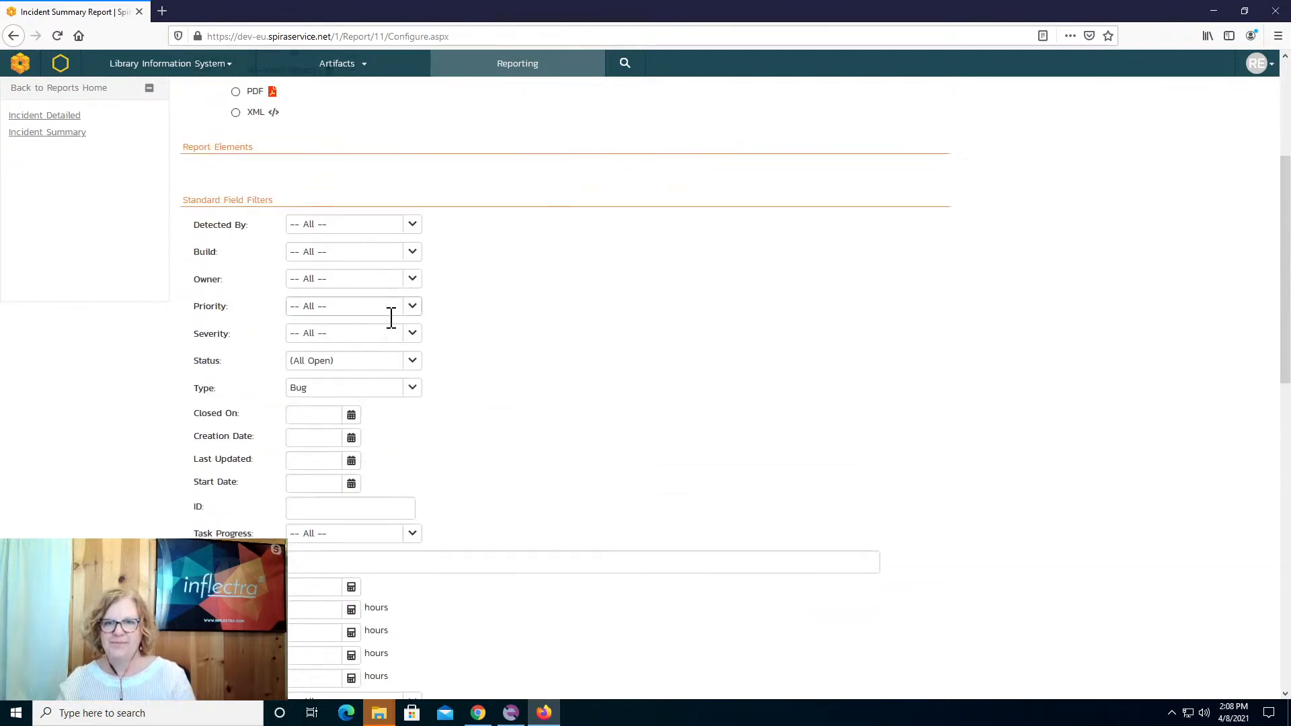
scroll(421, 417, "down", 2)
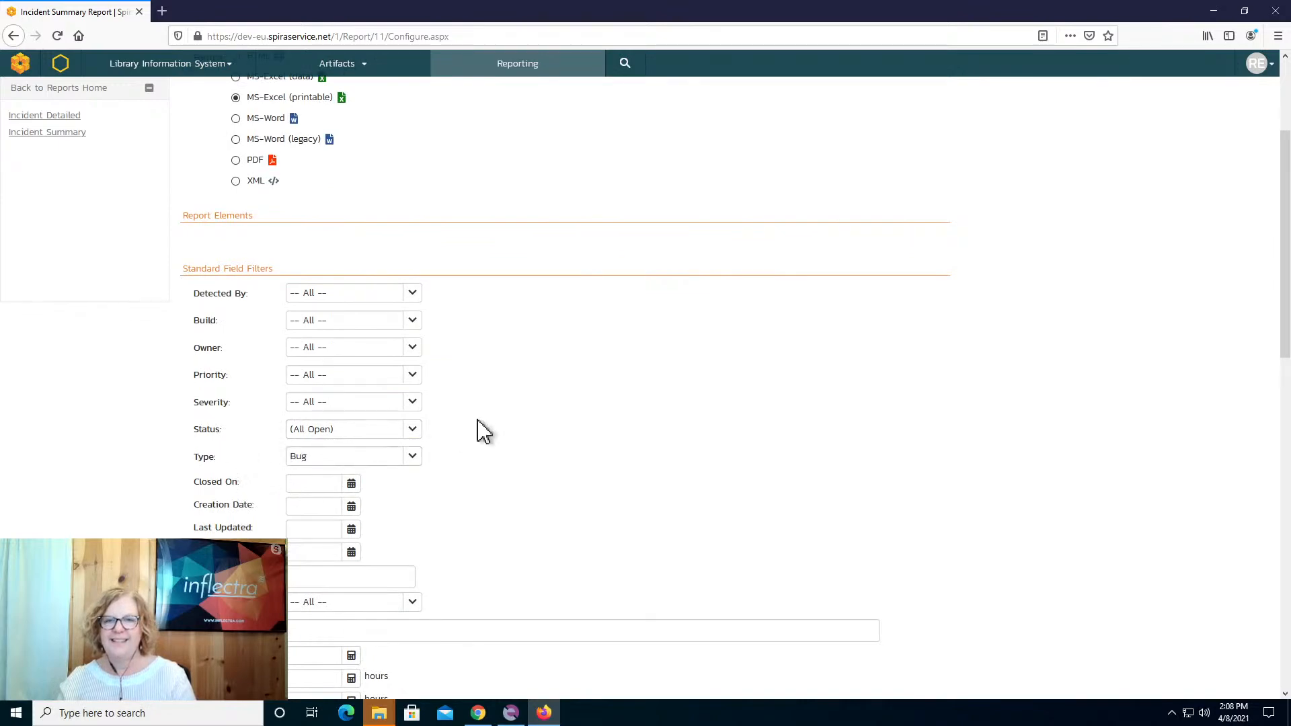
scroll(484, 430, "down", 4)
scroll(487, 420, "down", 7)
scroll(483, 408, "up", 7)
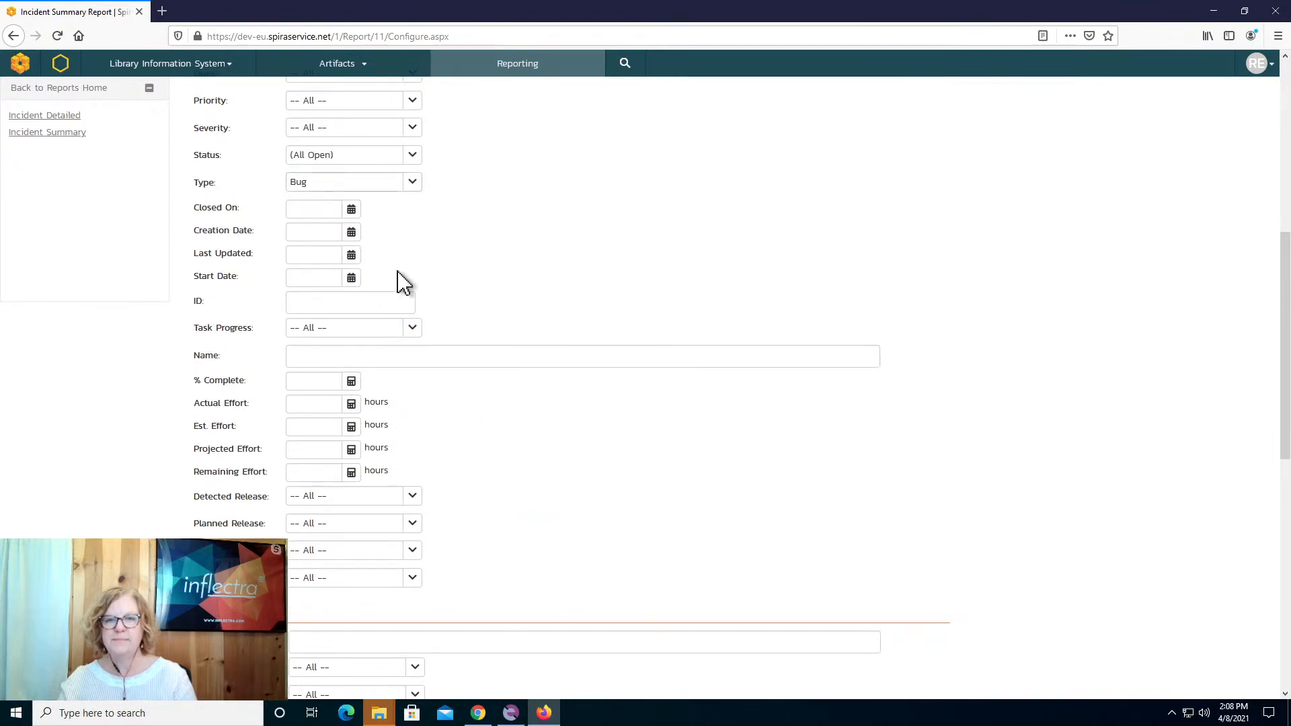
scroll(431, 289, "down", 8)
scroll(457, 322, "down", 1)
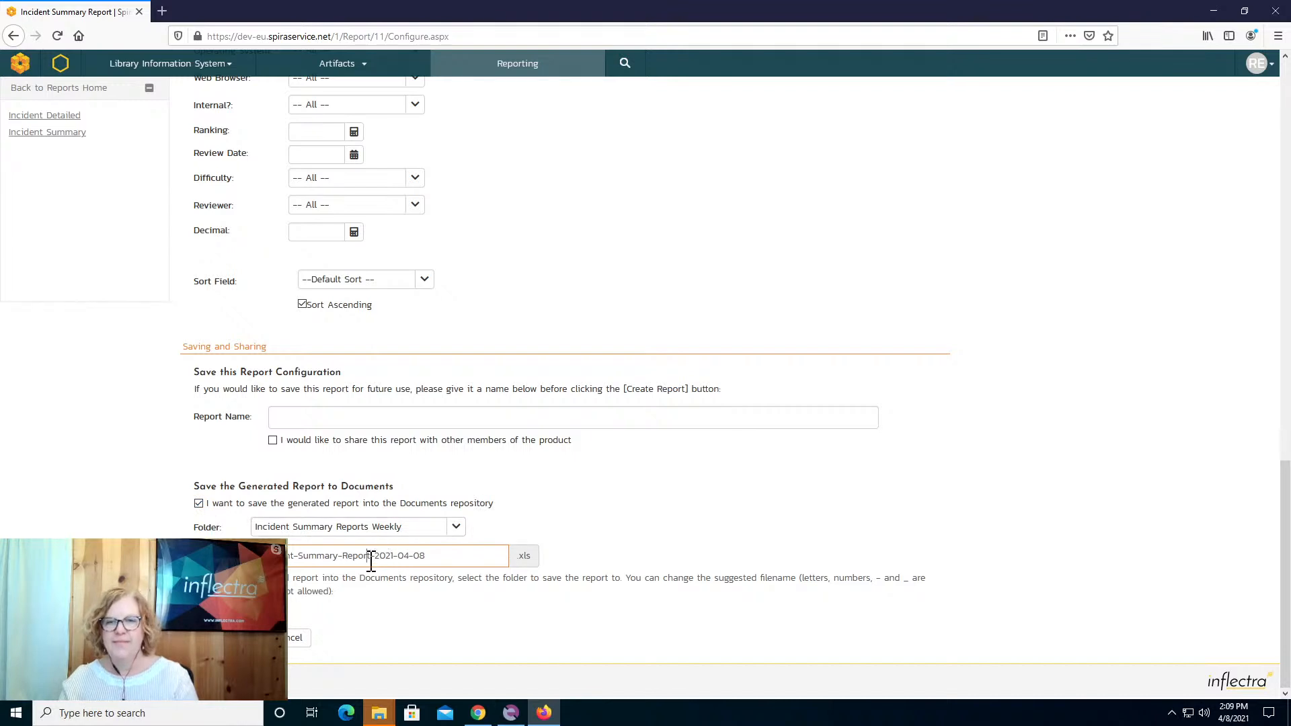
left_click_drag(368, 560, 482, 554)
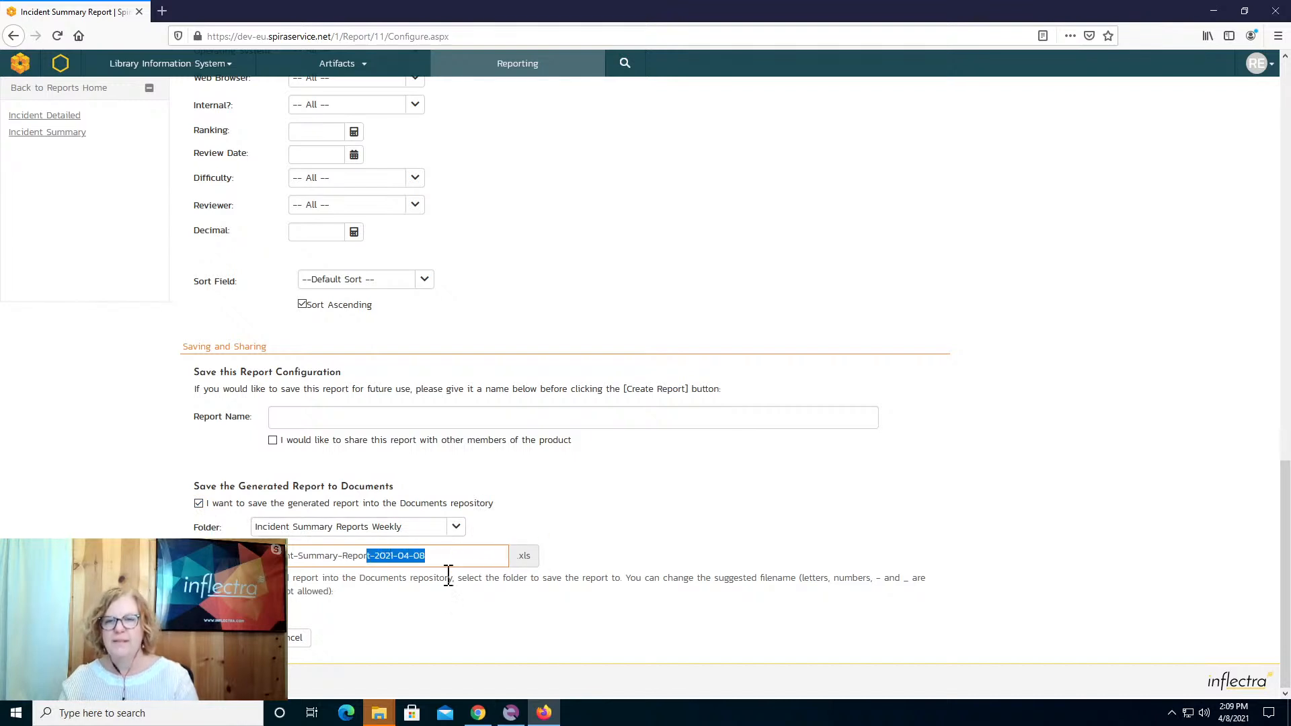
left_click(454, 602)
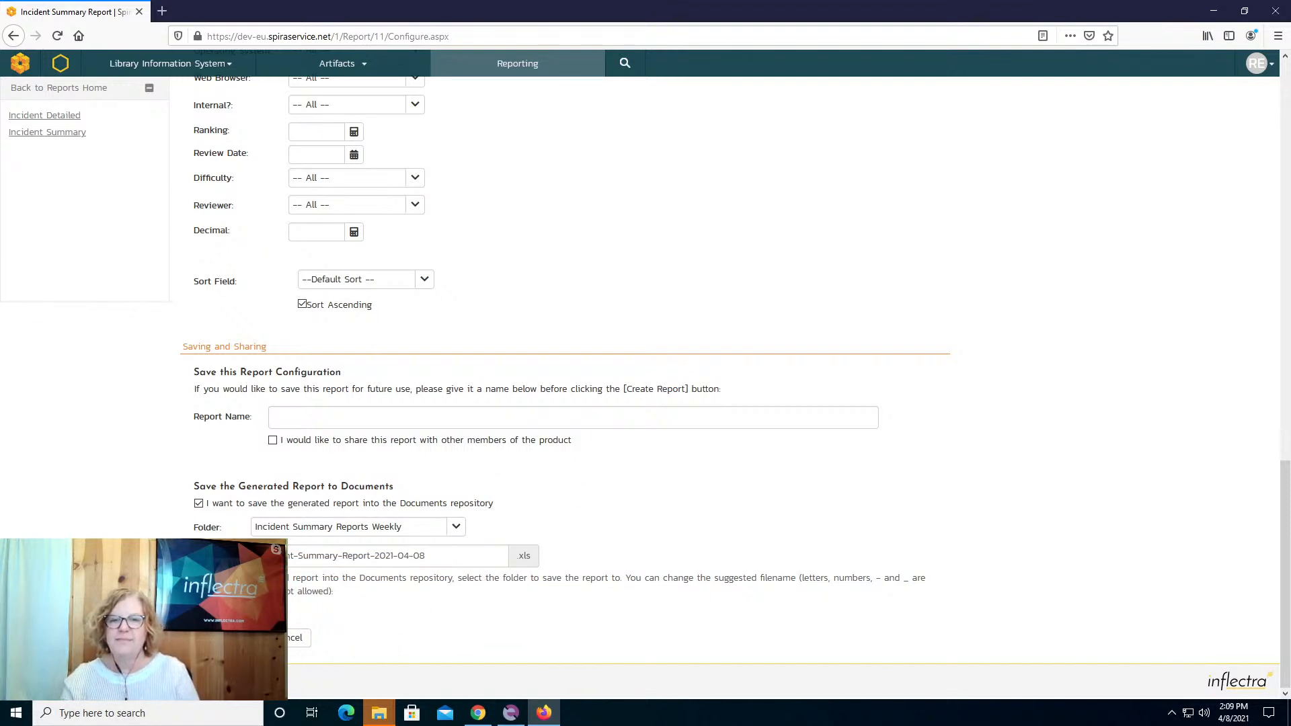
- Generate the Incident Summary report and download the resulting Report.xls file
left_click(229, 638)
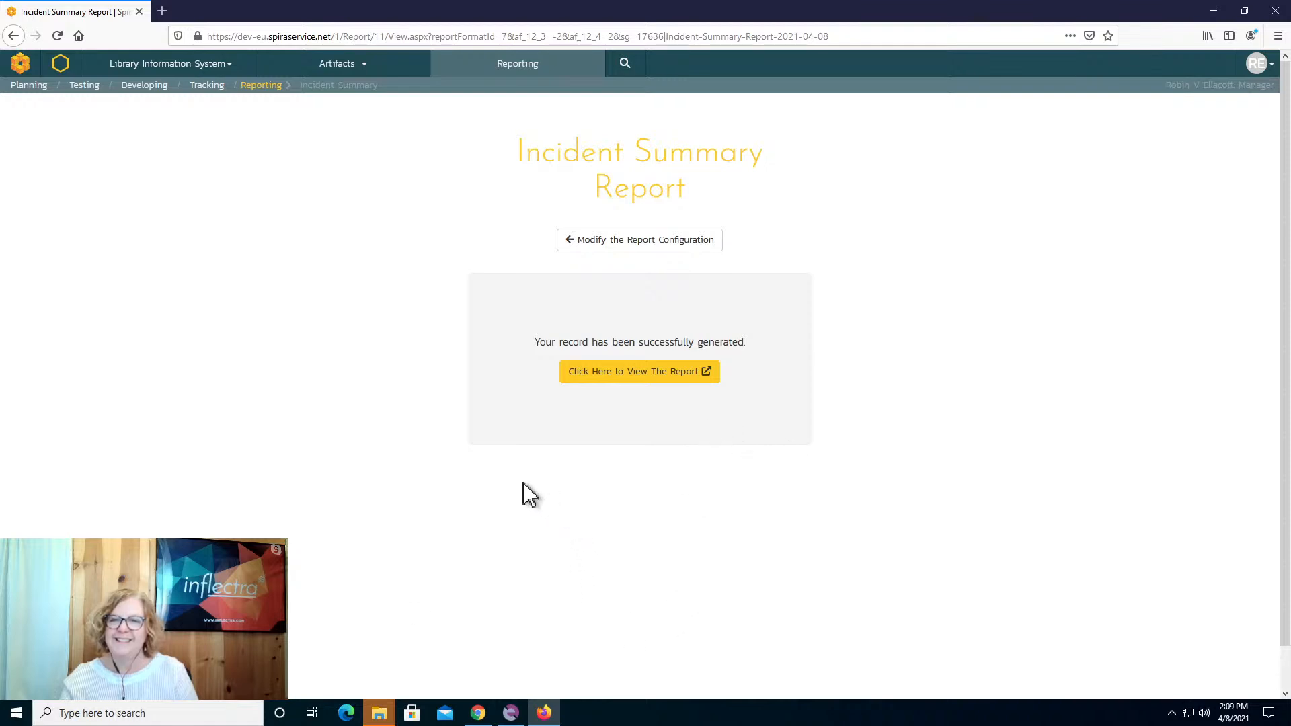
left_click(670, 374)
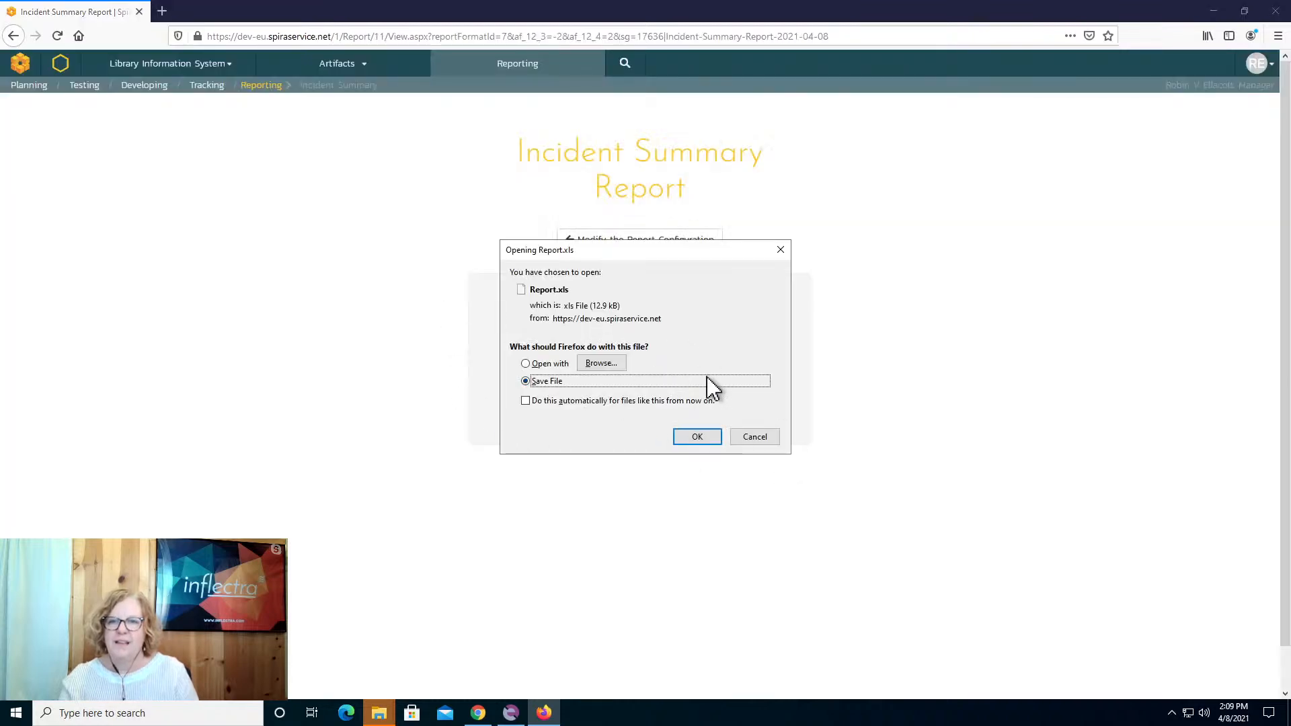
left_click(703, 441)
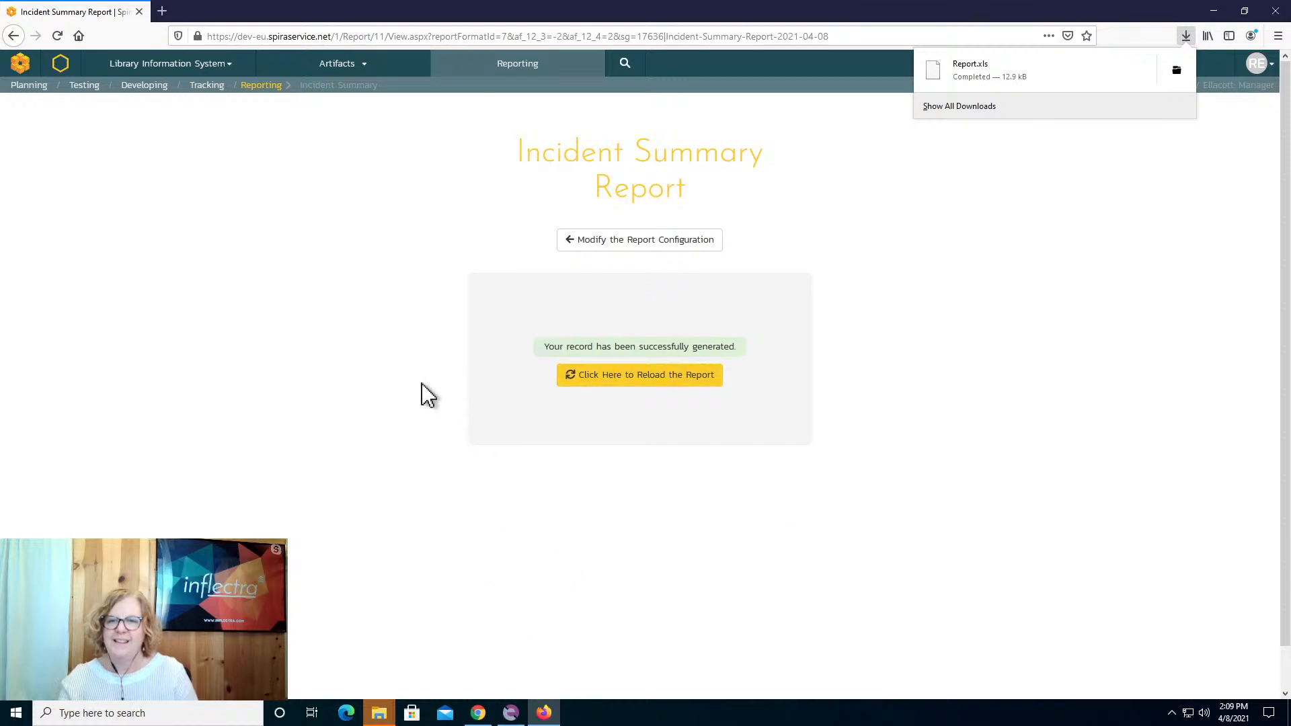
left_click(265, 334)
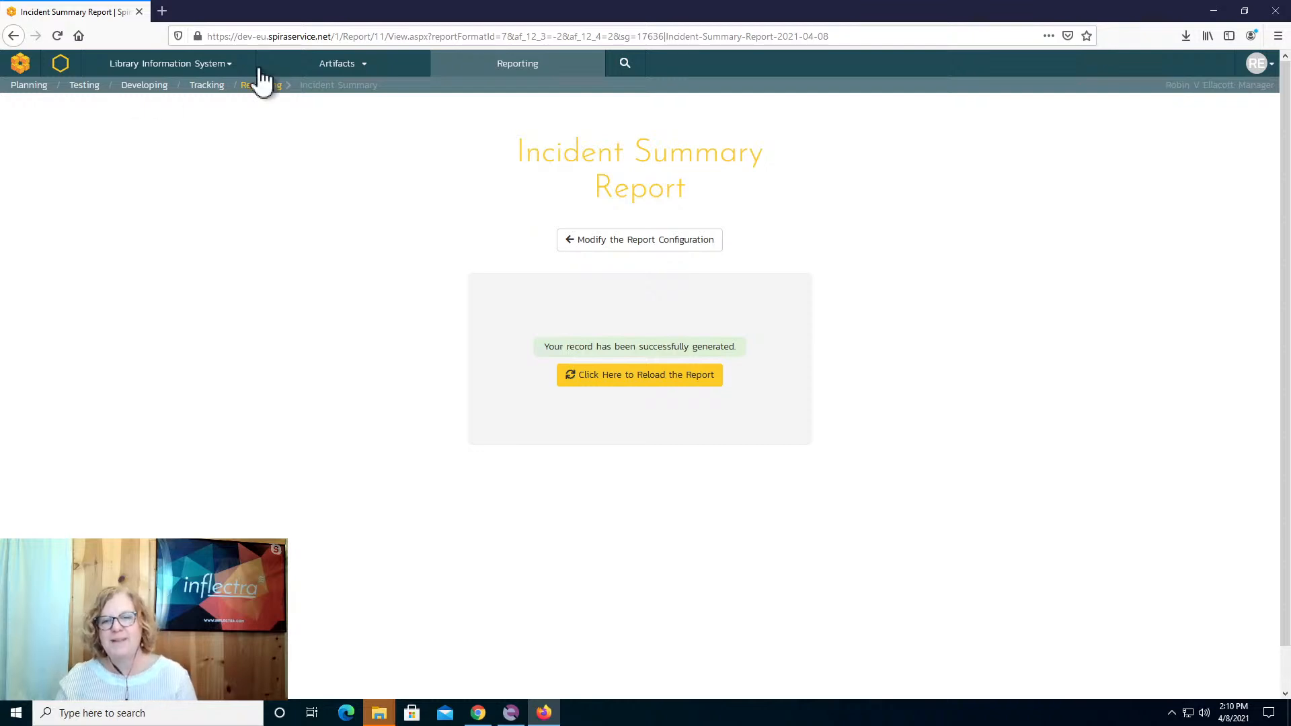
- Open the "Incident Summary Reports Weekly" folder in the product's Documents to check for the saved report
left_click(359, 73)
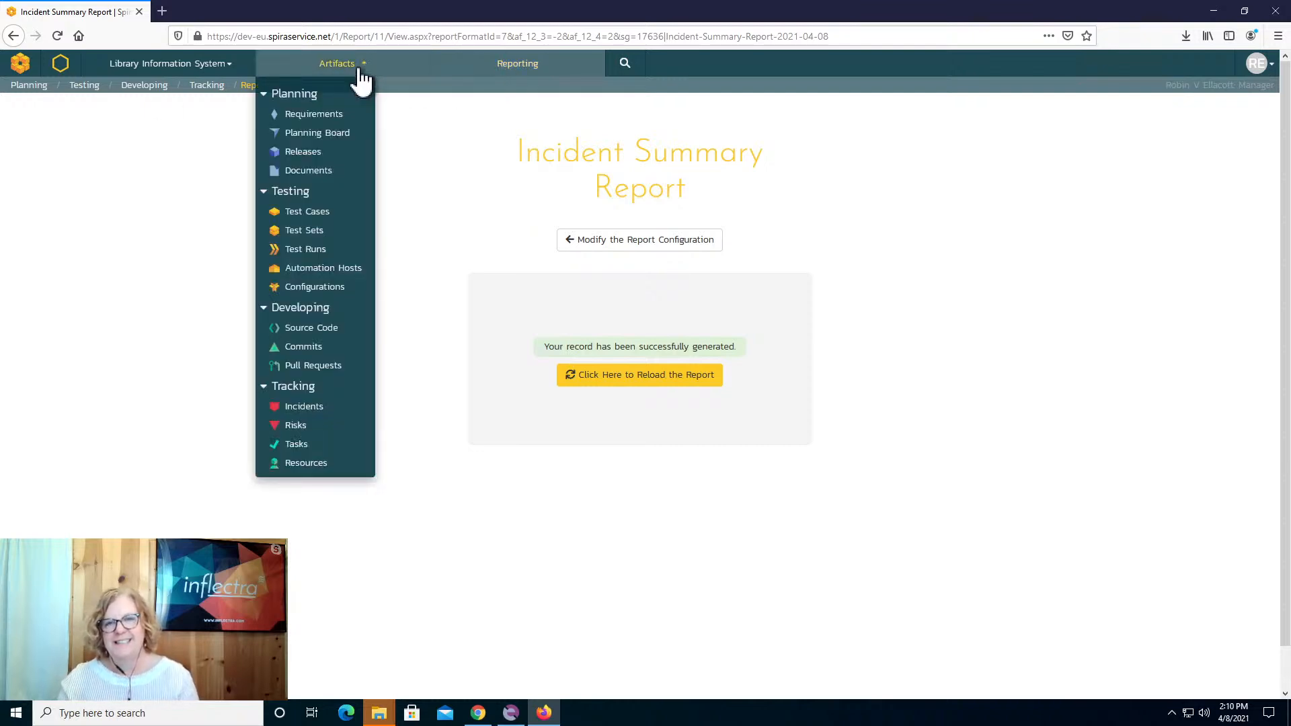
left_click(320, 173)
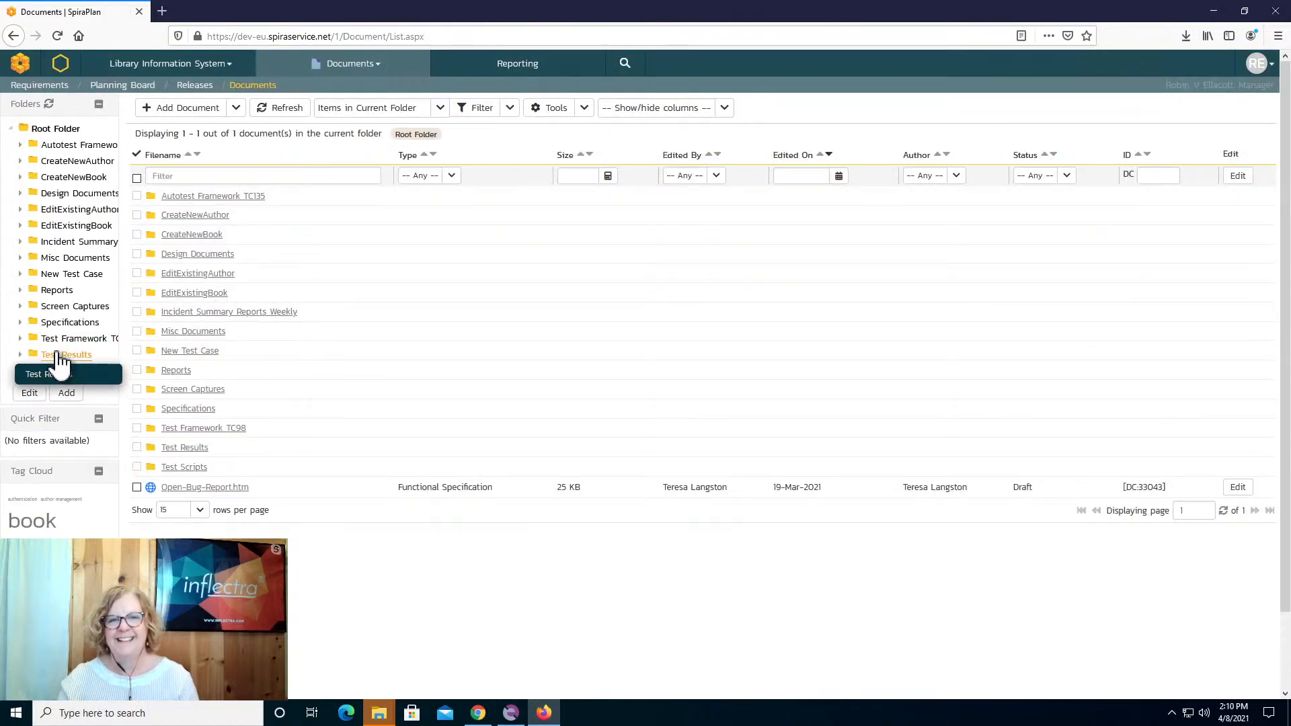
left_click(84, 246)
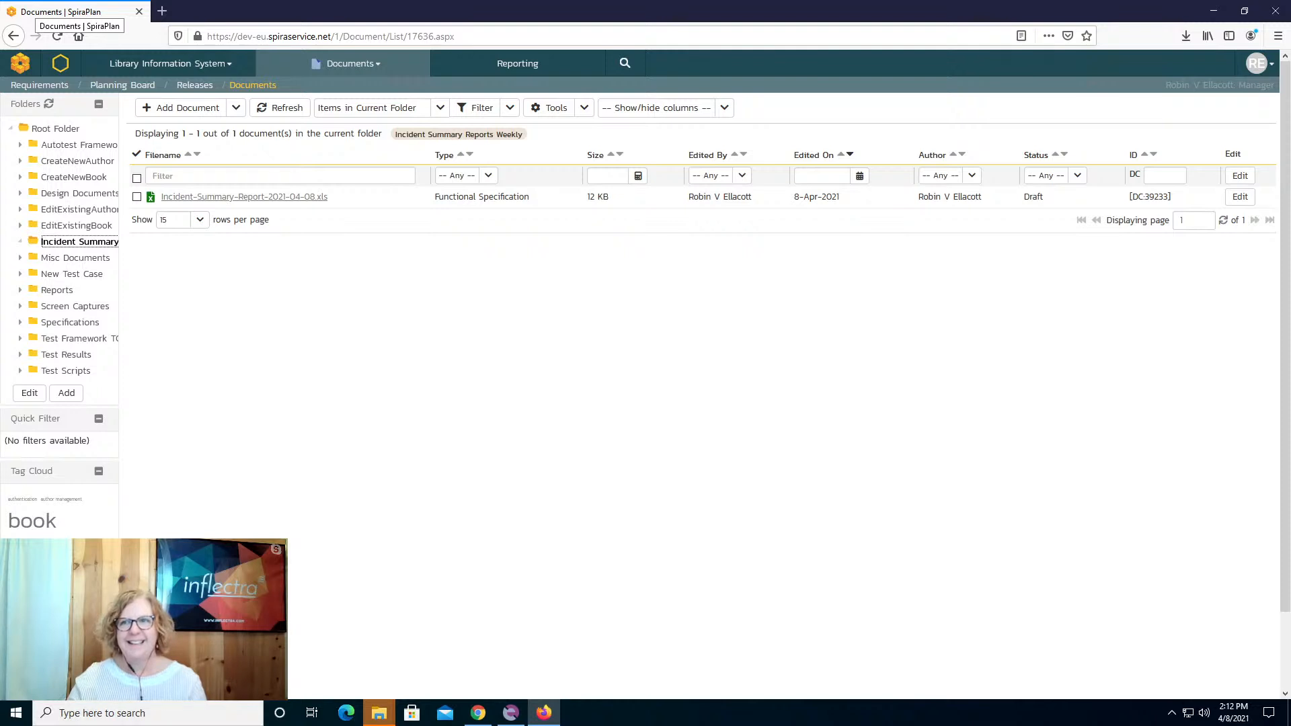
- Switch to File Explorer and locate the downloaded Report.xls in the Downloads folder
left_click(1214, 10)
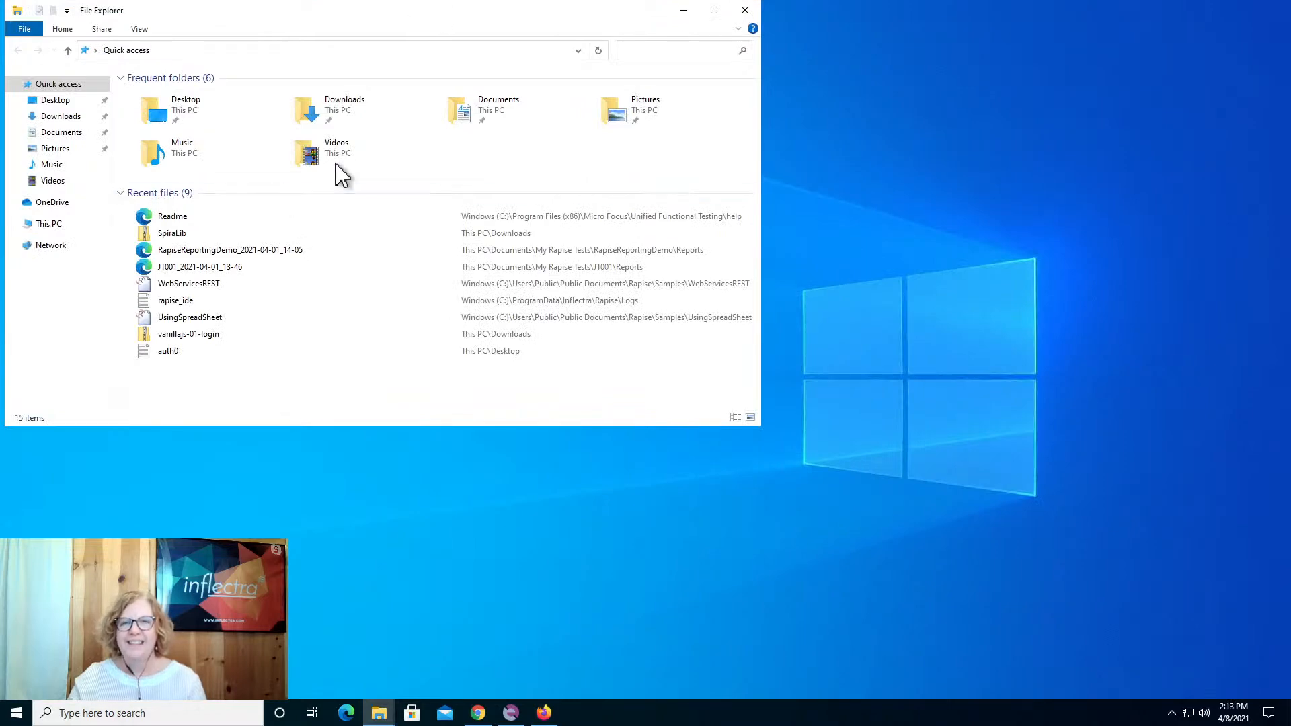
double_click(339, 104)
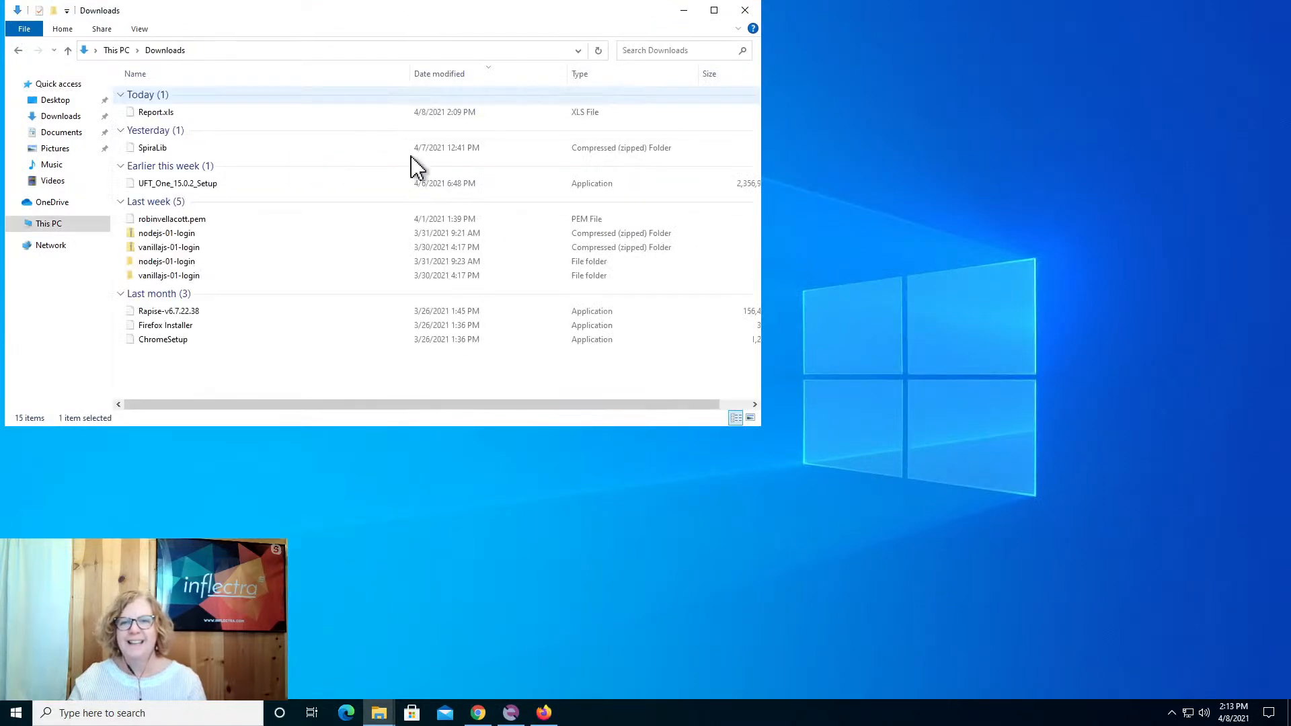
left_click(154, 118)
left_click_drag(340, 20, 466, 53)
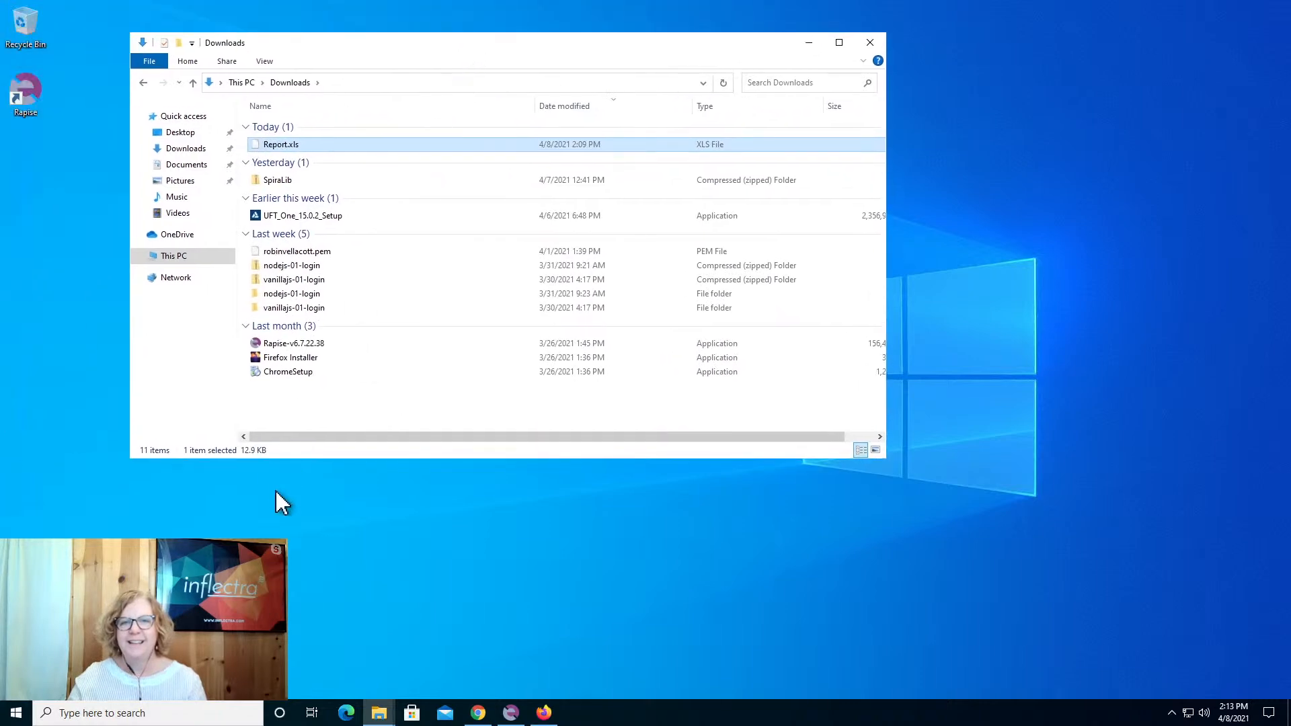
- Switch to Rapise and create a new Desktop test named ShowXLS with RVL (Rapise Visual Language) as its scripting language
left_click(511, 713)
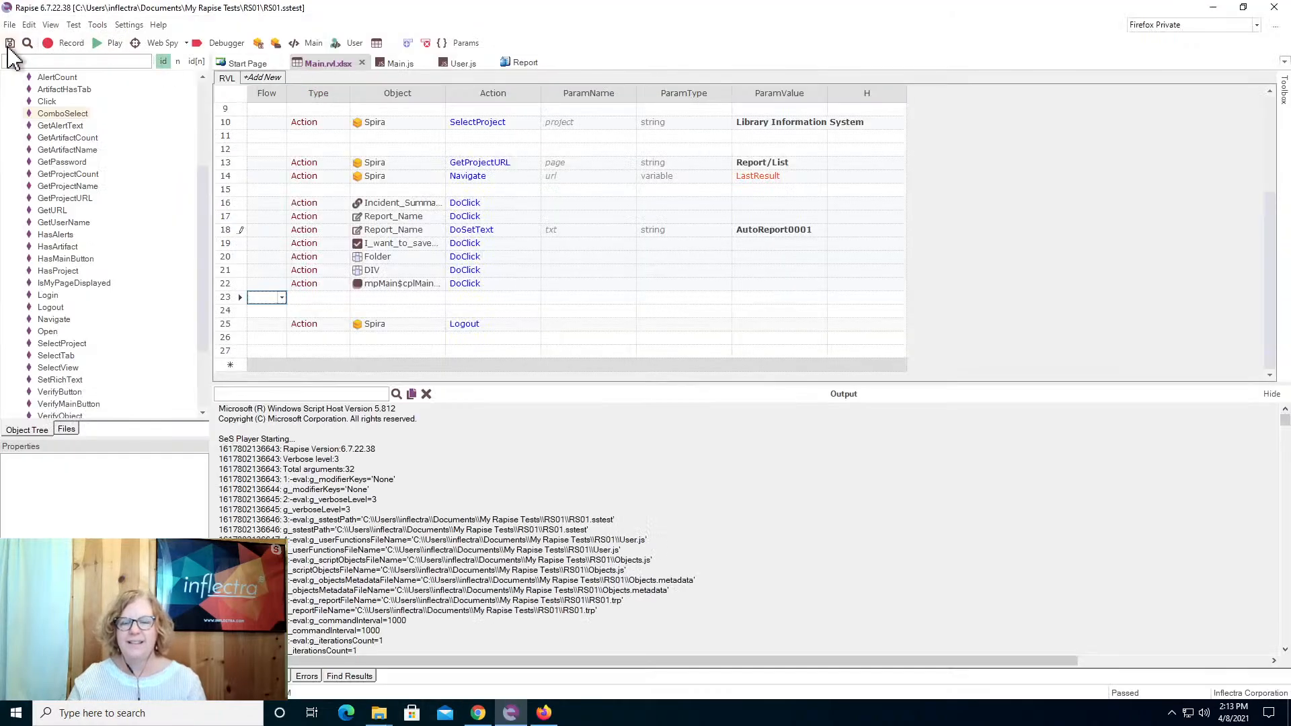
left_click(10, 25)
left_click(37, 49)
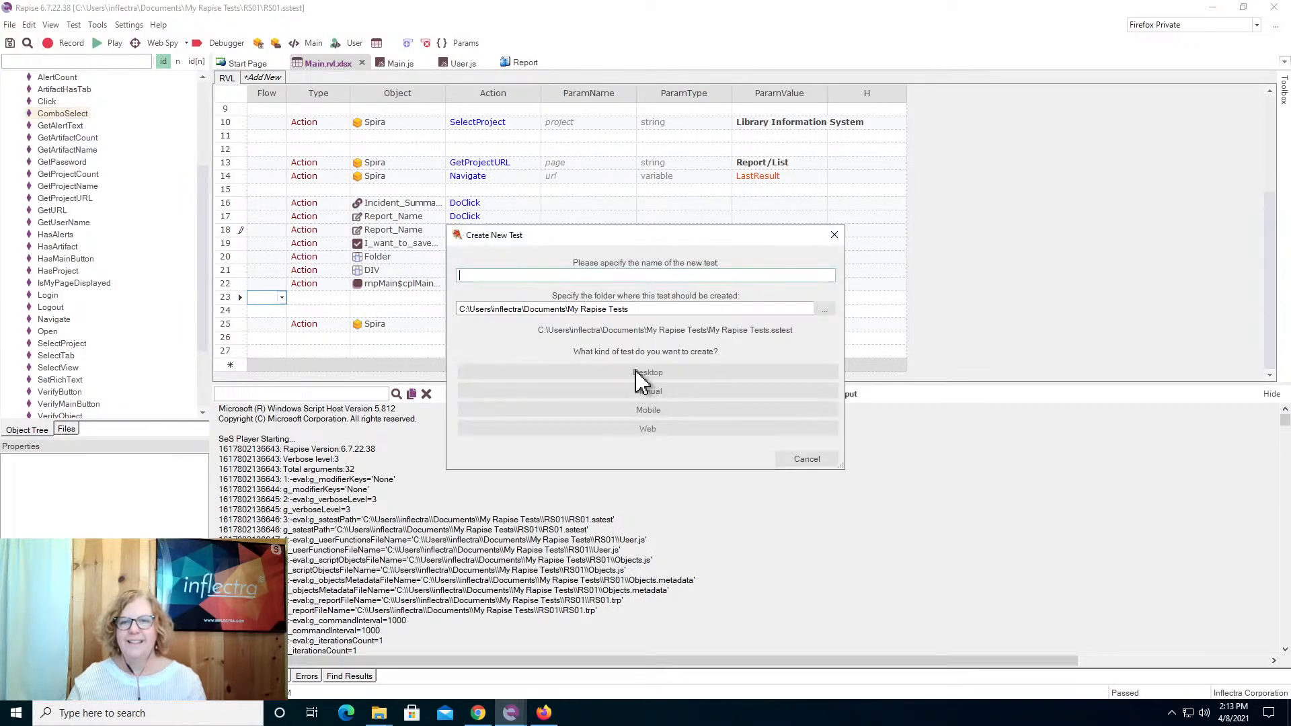
type("ShowXLSXZ")
key("BackSpace")
key("BackSpace")
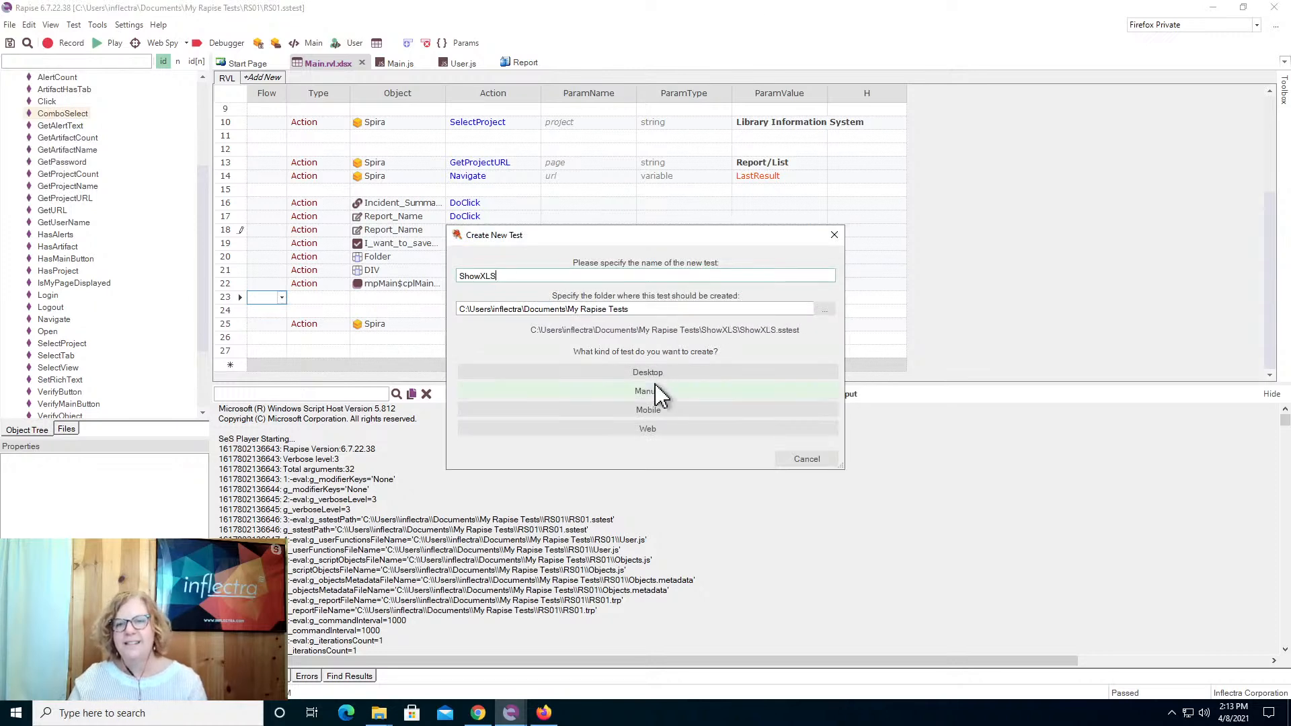
left_click(647, 374)
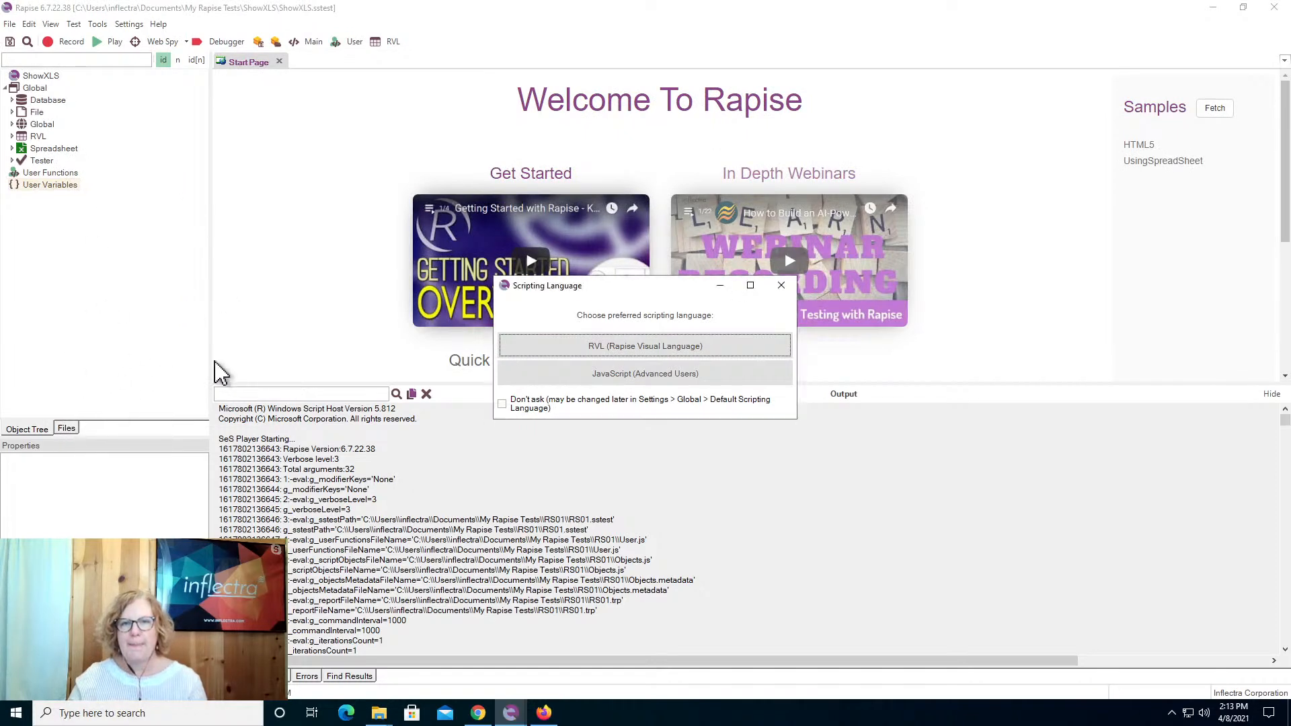
left_click(668, 347)
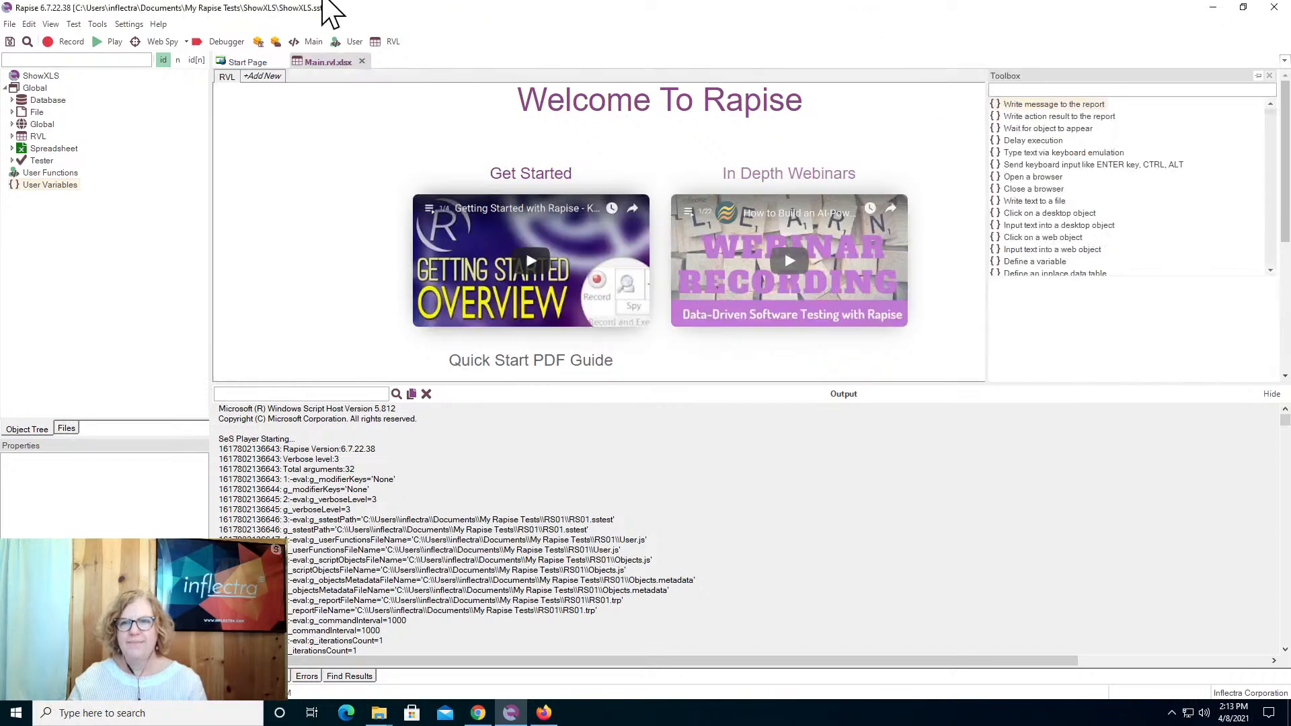
- Restore the Rapise window beside the Downloads folder and try to open the downloaded Report.xls in it directly
left_click_drag(325, 6, 862, 187)
left_click_drag(269, 145, 911, 218)
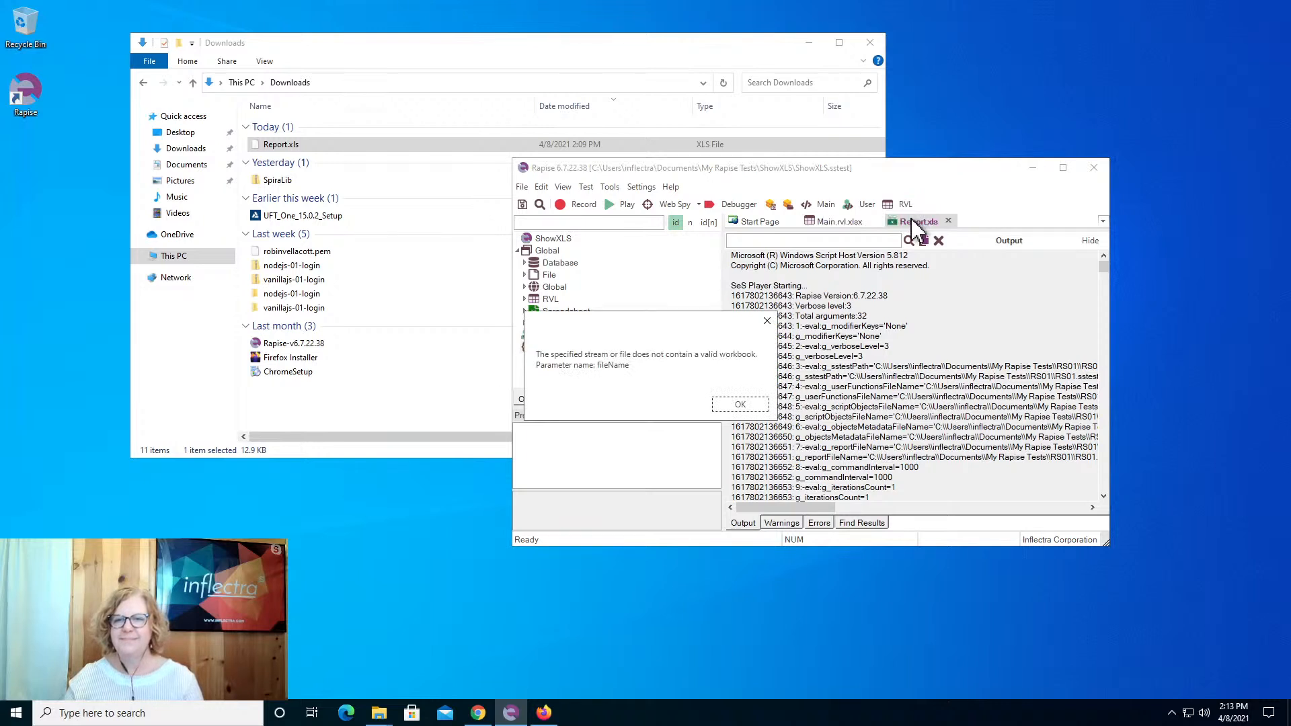
left_click(743, 405)
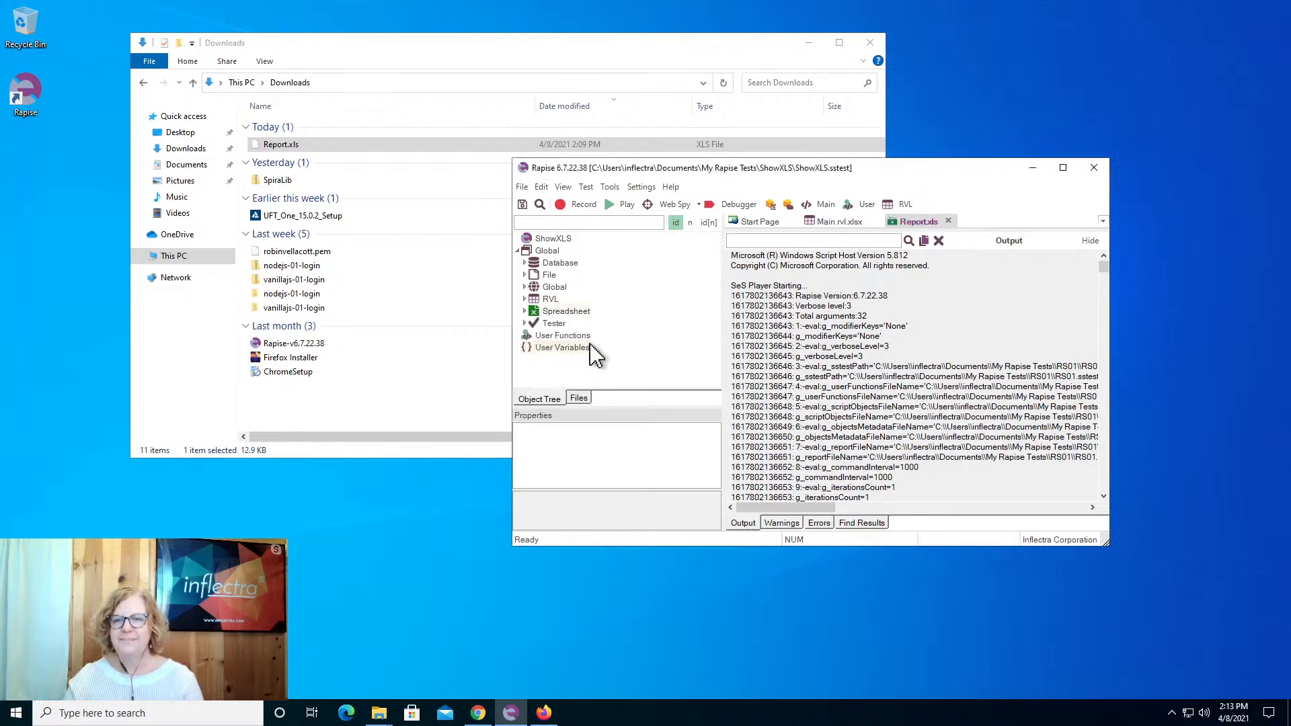
- Reveal the ShowXLS test's User.js file in File Explorer to open the test folder
left_click(581, 400)
right_click(548, 269)
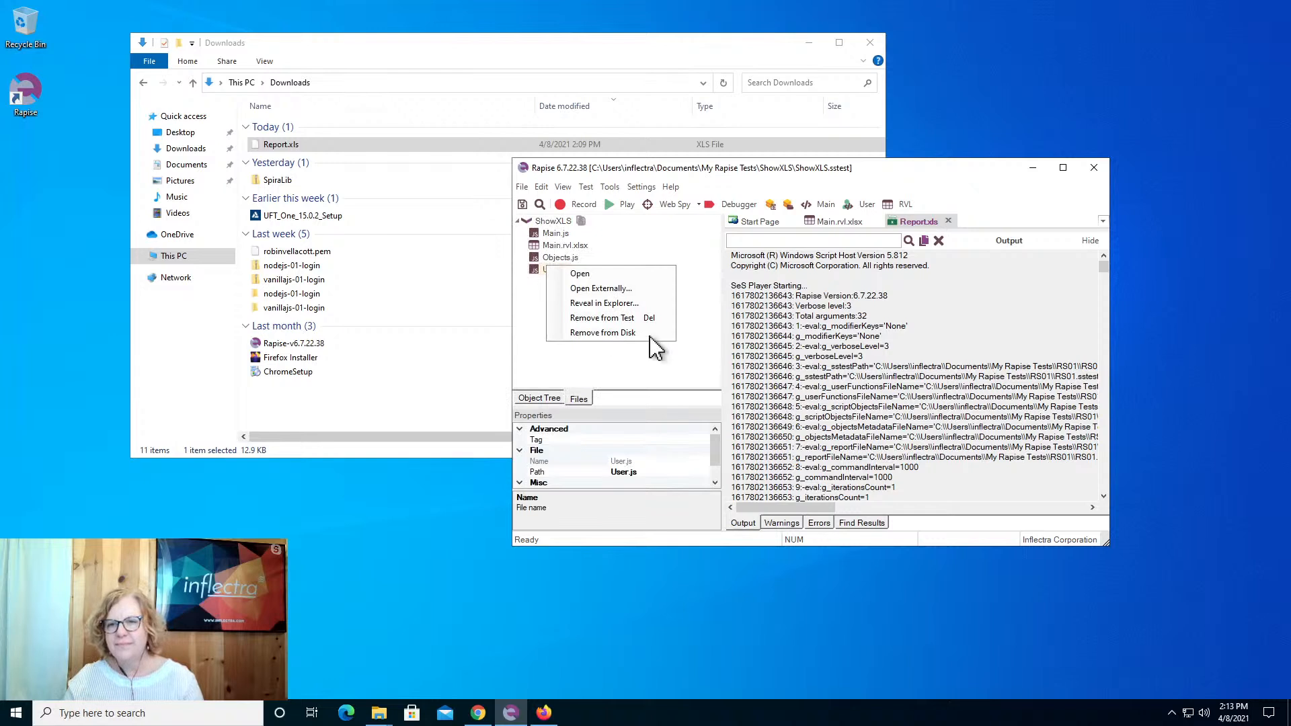
left_click(632, 356)
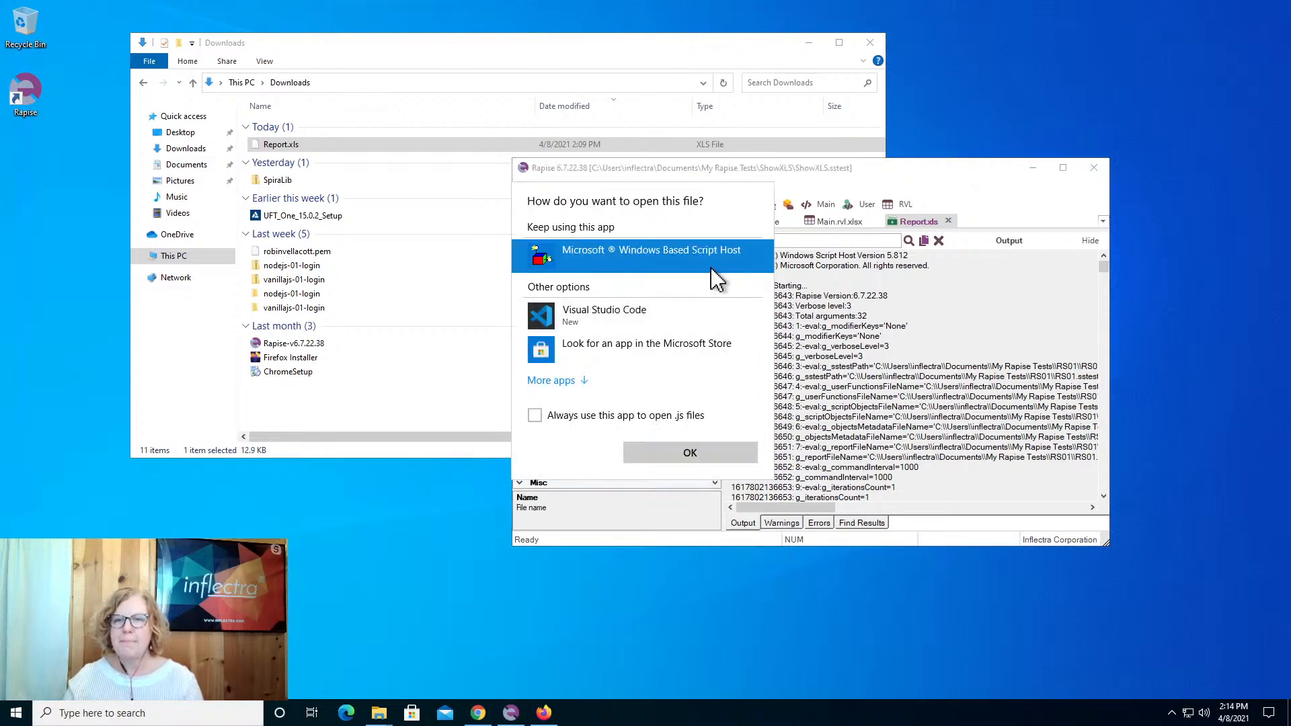
key("Escape")
right_click(543, 274)
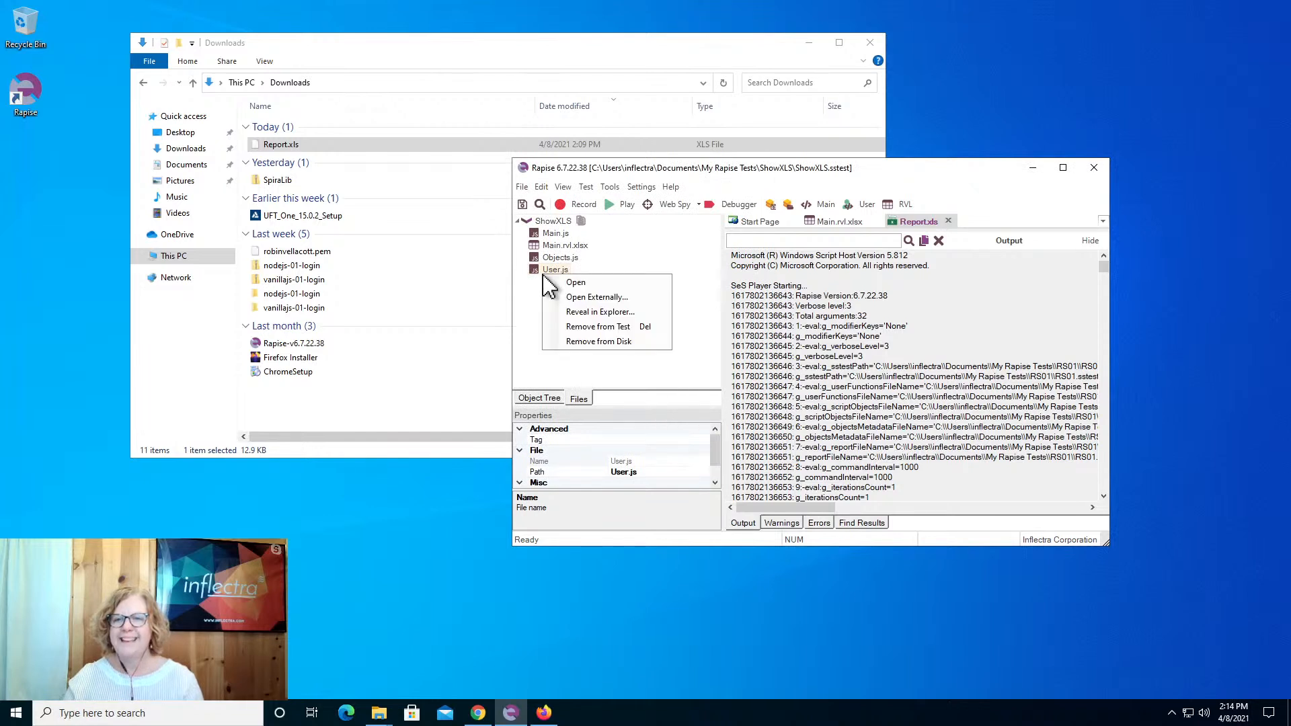
left_click(628, 313)
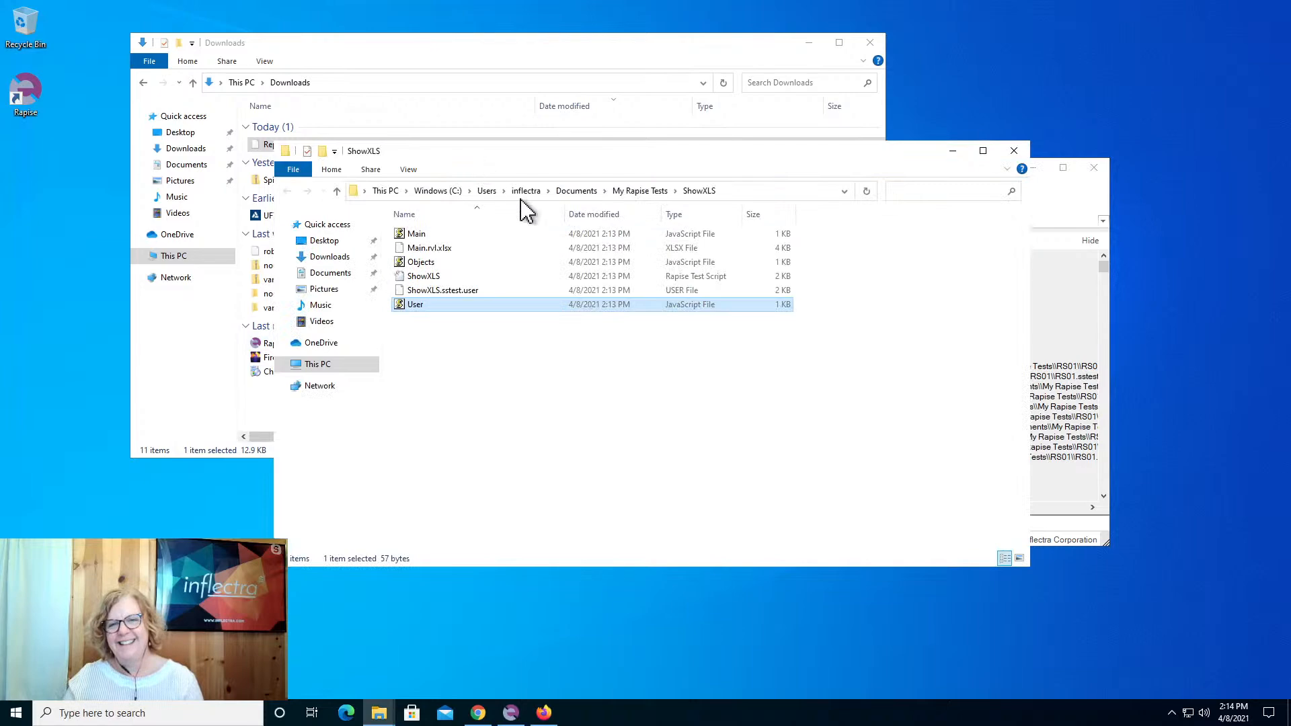
- Move Report.xls from Downloads into the ShowXLS folder and add it to the test's files in Rapise
left_click_drag(485, 169, 612, 259)
left_click_drag(313, 146, 659, 488)
left_click(676, 174)
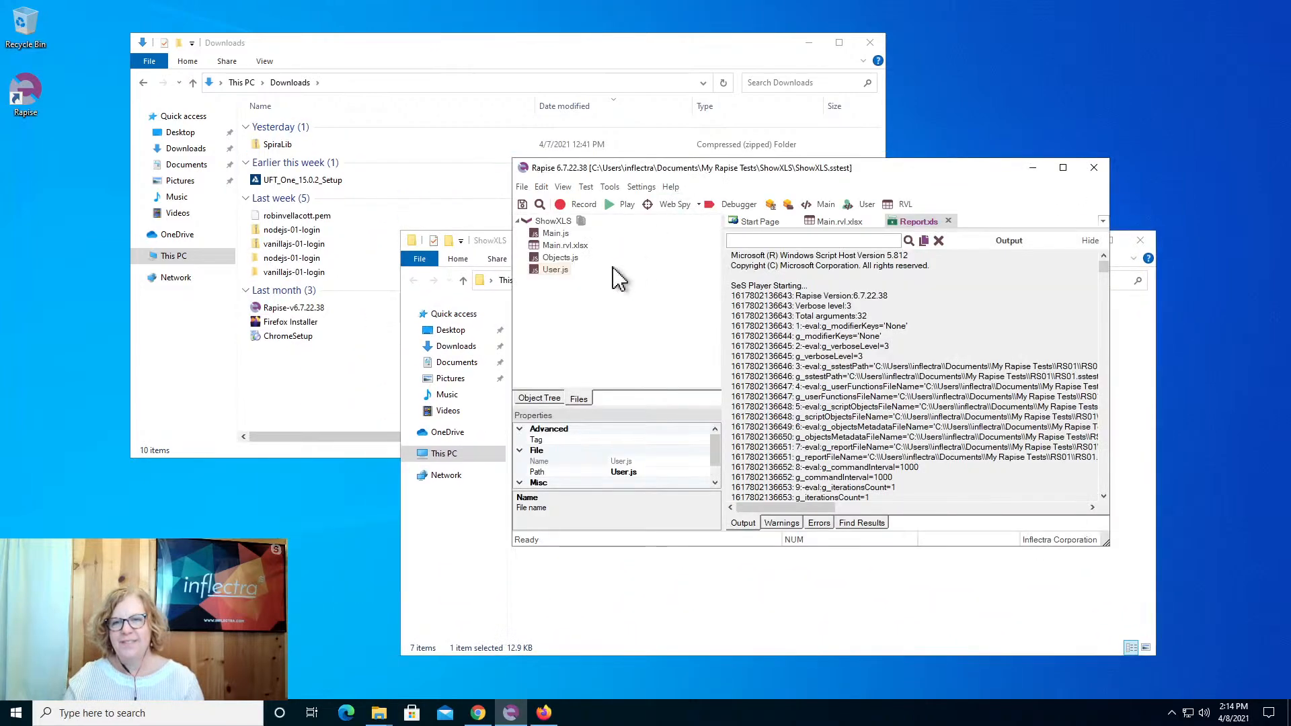
left_click(550, 221)
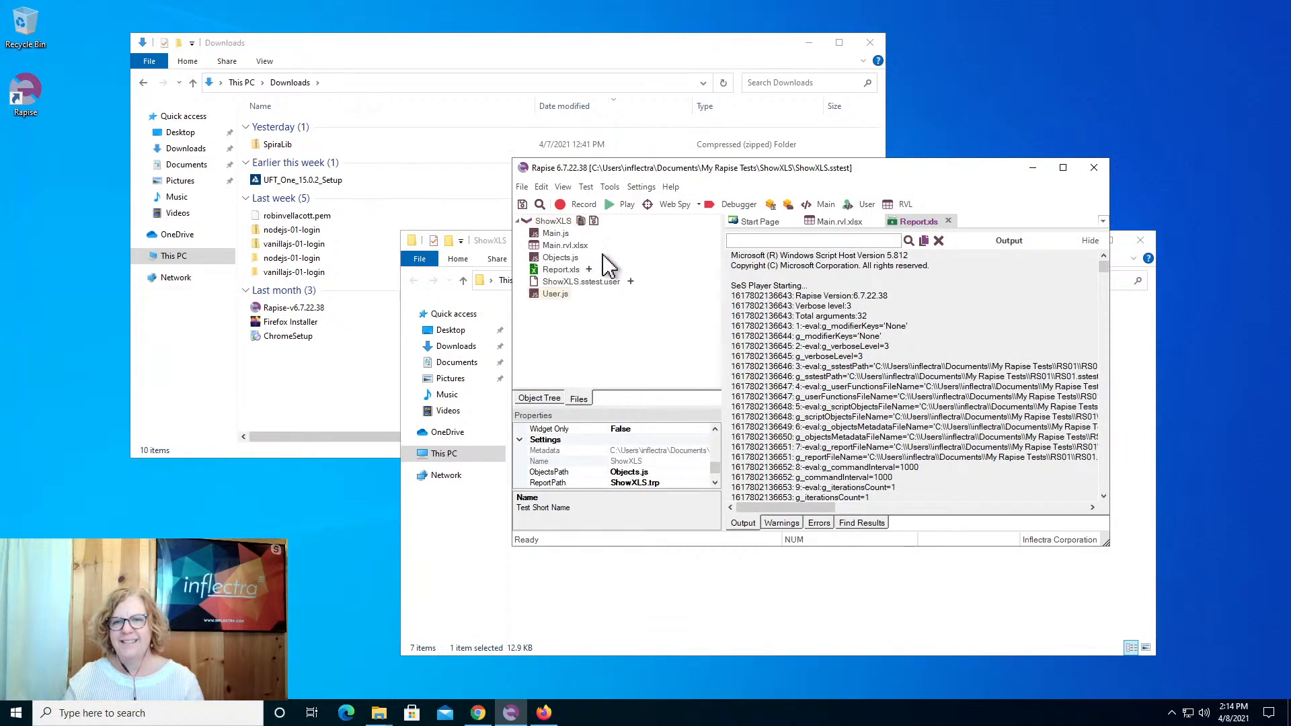
left_click(589, 270)
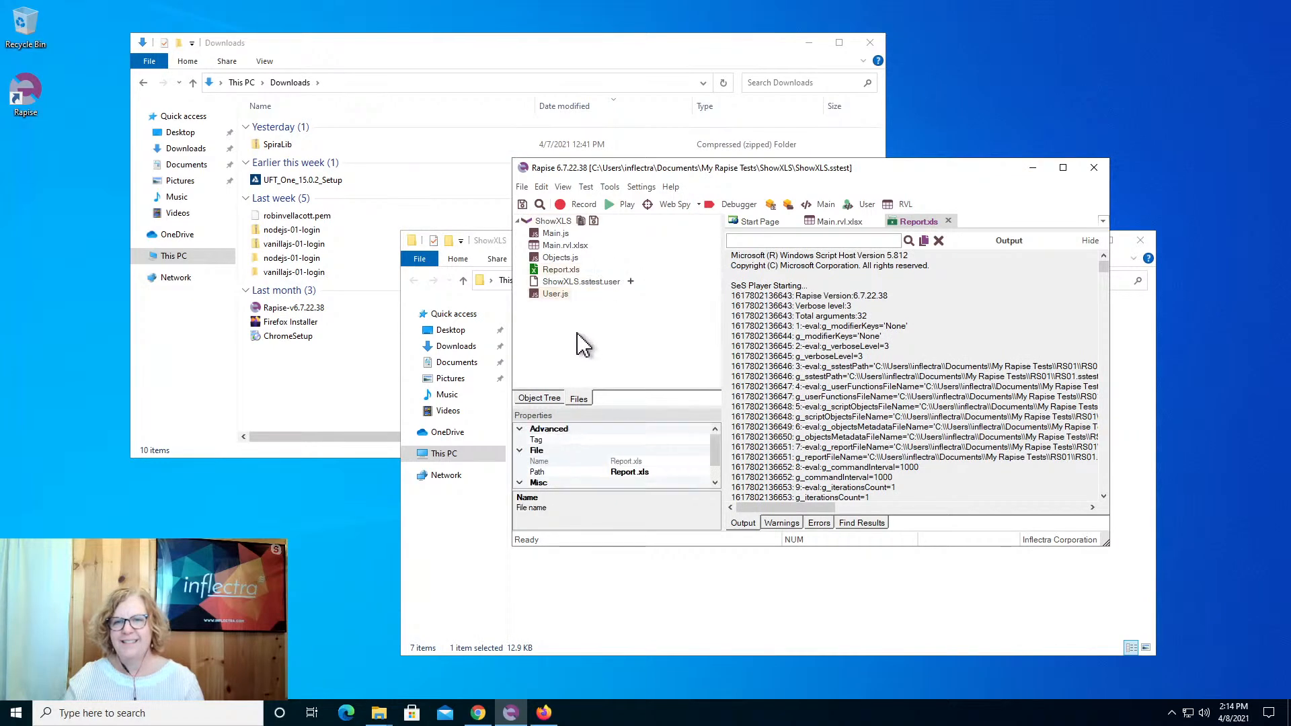
- Open Report.xls from the test's files, enlarge its spreadsheet view and close the duplicate tab
double_click(546, 274)
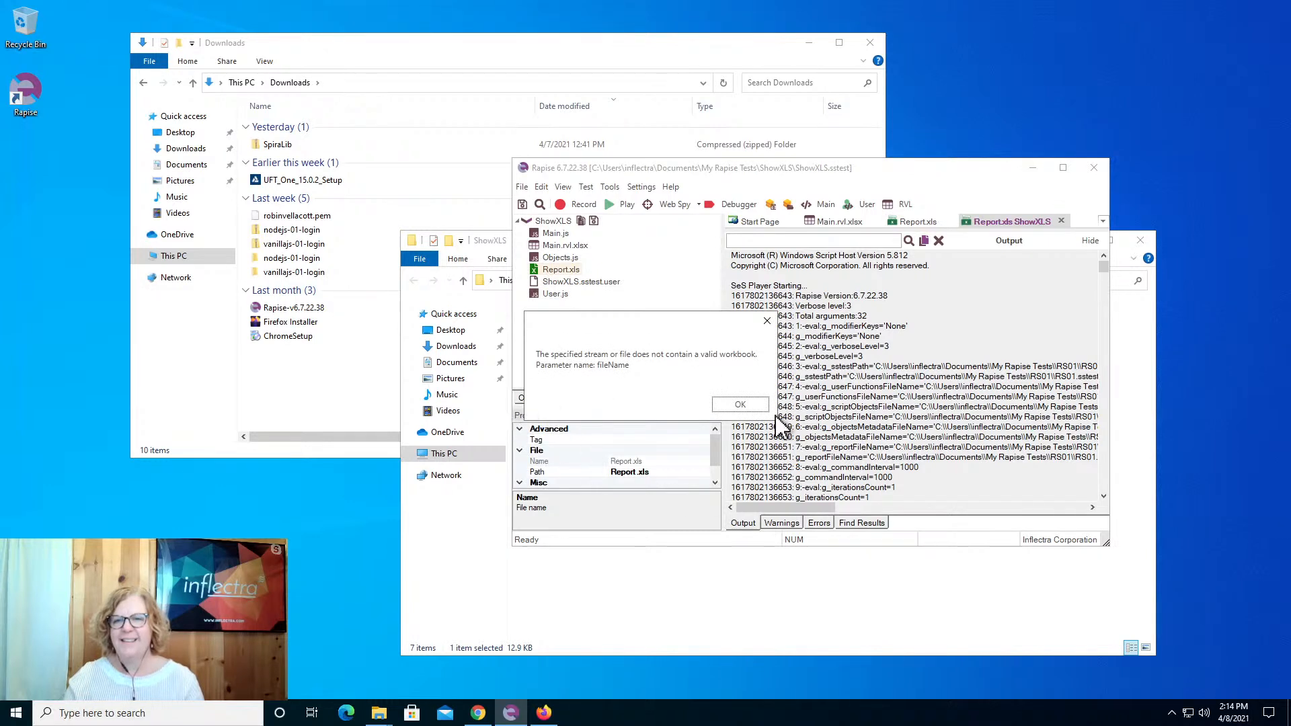
left_click(758, 406)
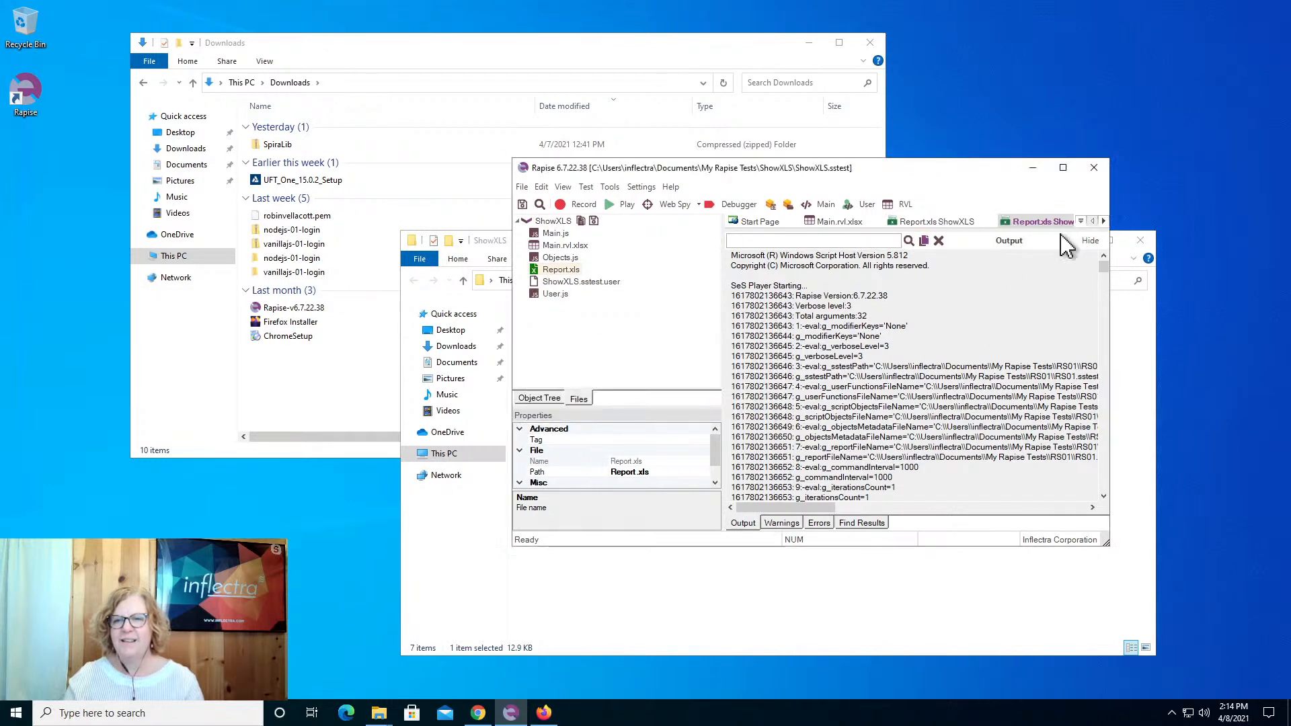
left_click_drag(1055, 232, 1049, 374)
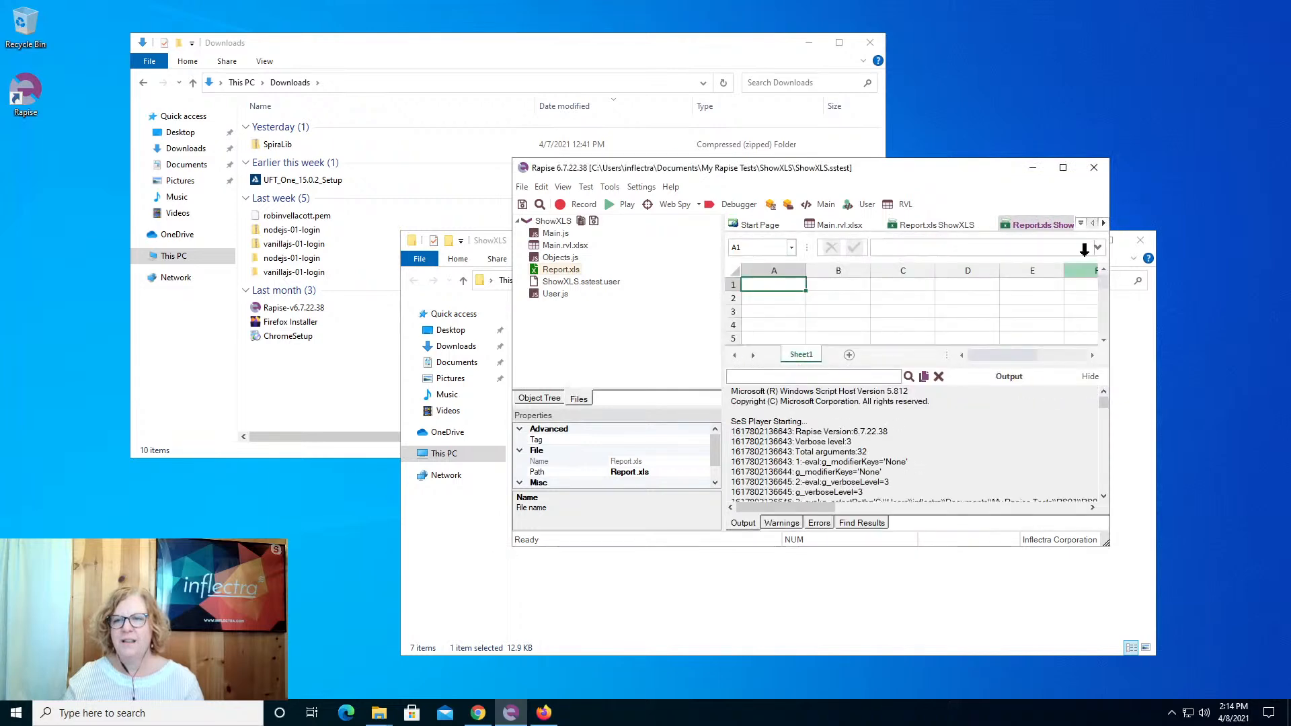
left_click(1059, 225)
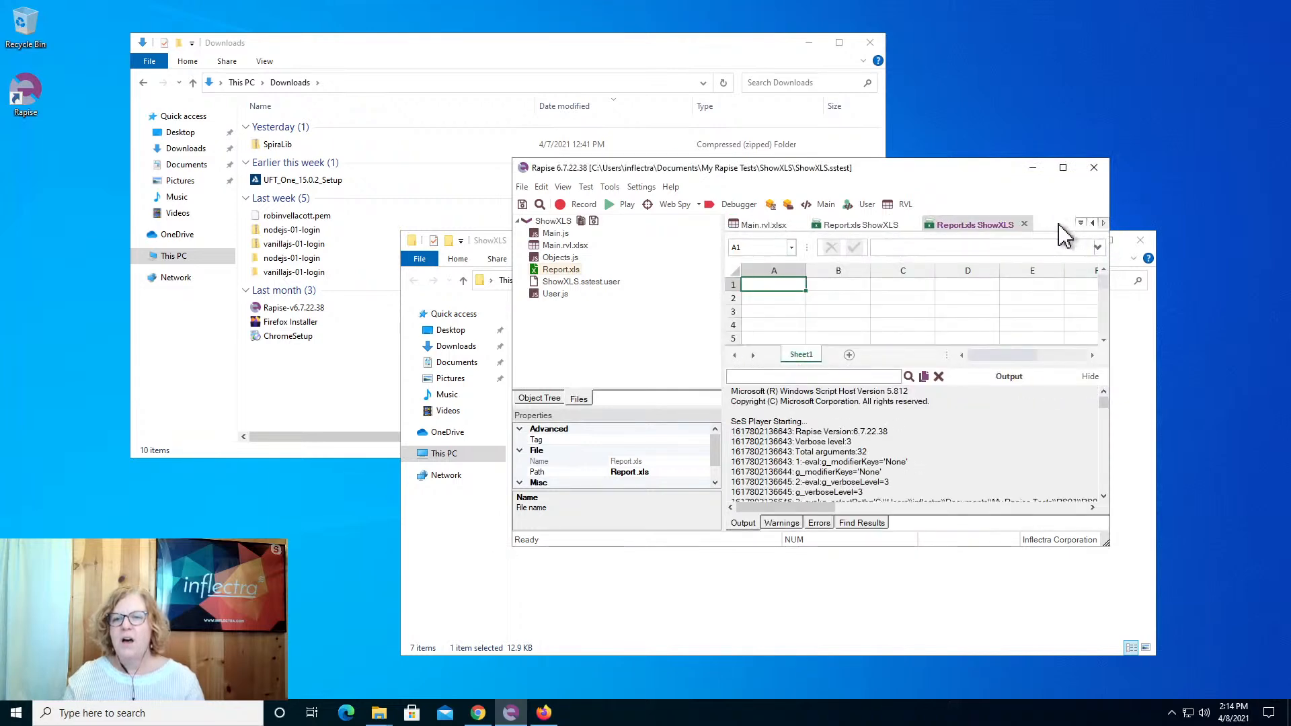
left_click(1024, 224)
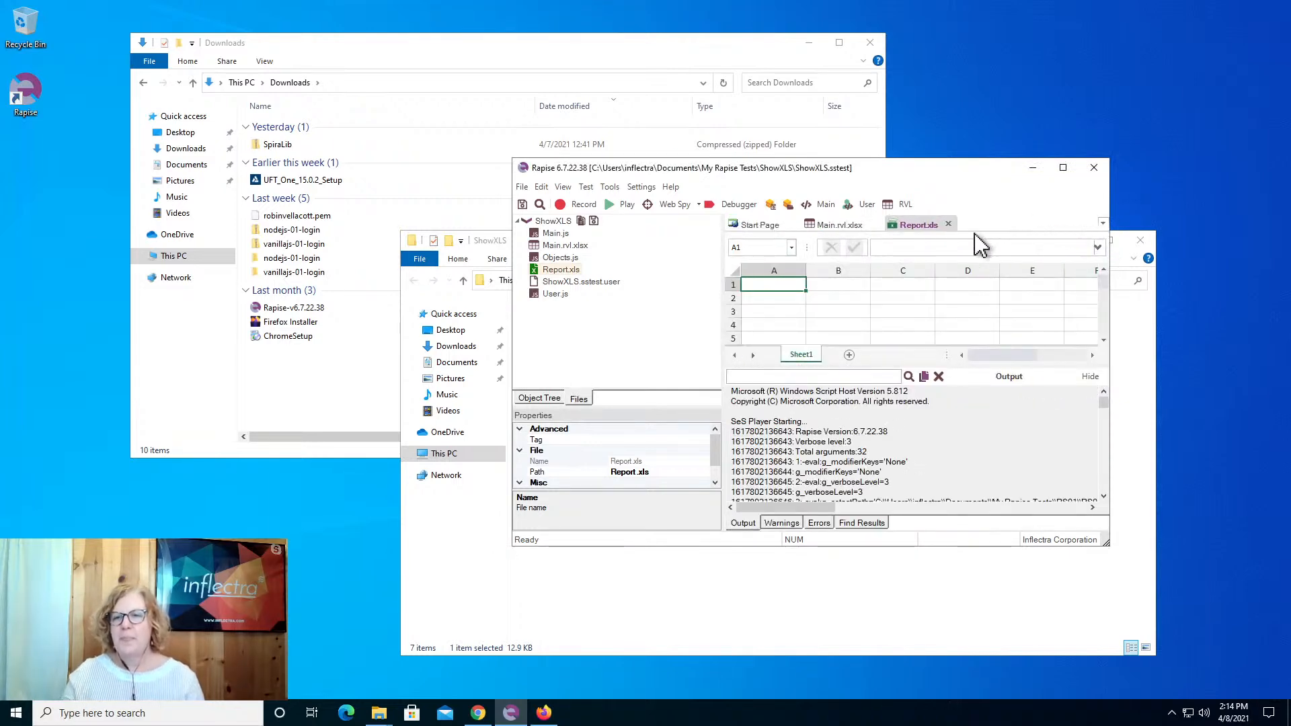
left_click(1063, 169)
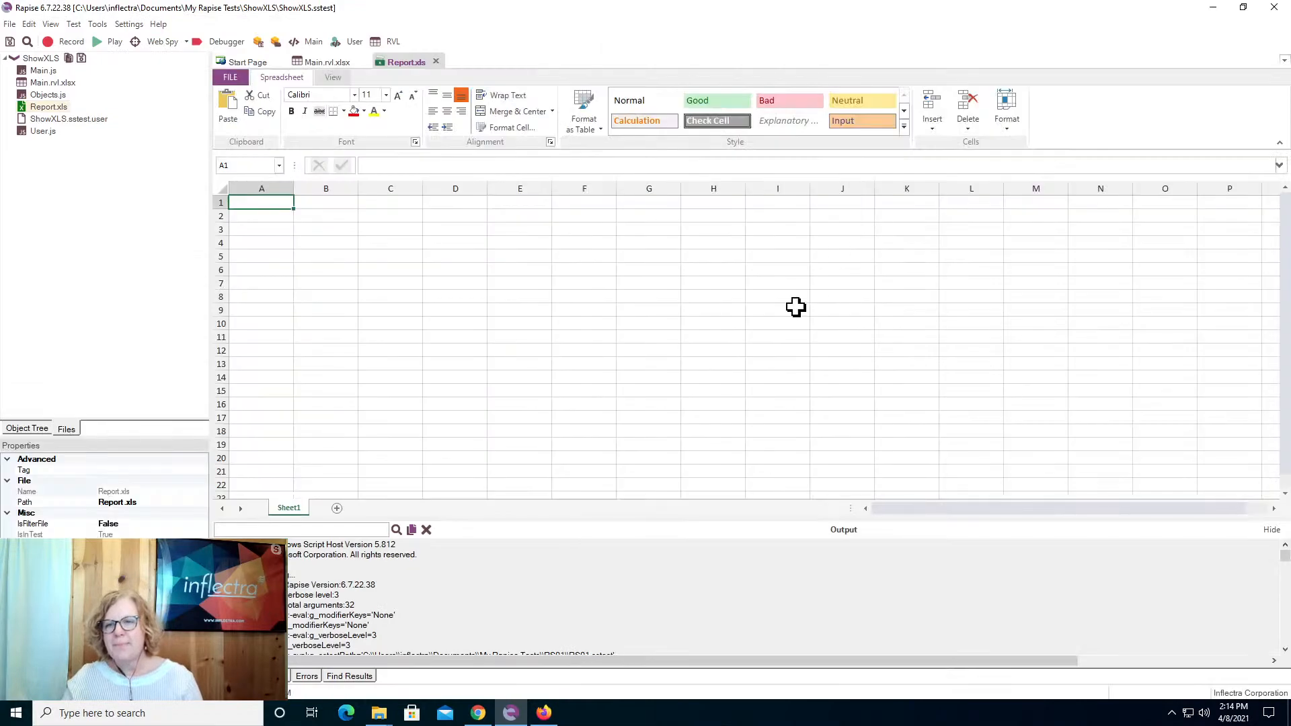
- Inspect Sheet1 of Report.xls for content and check the spreadsheet's view options
left_click(718, 298)
left_click(403, 311)
left_click(698, 274)
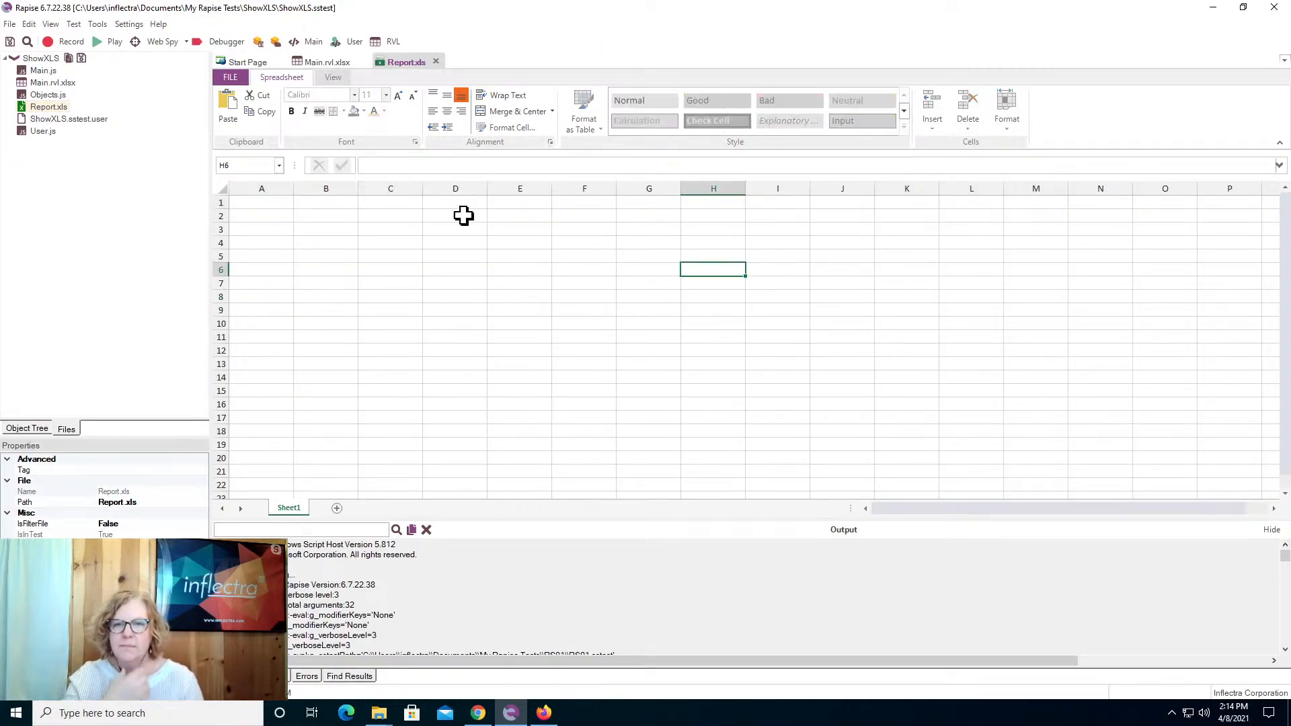
left_click(333, 76)
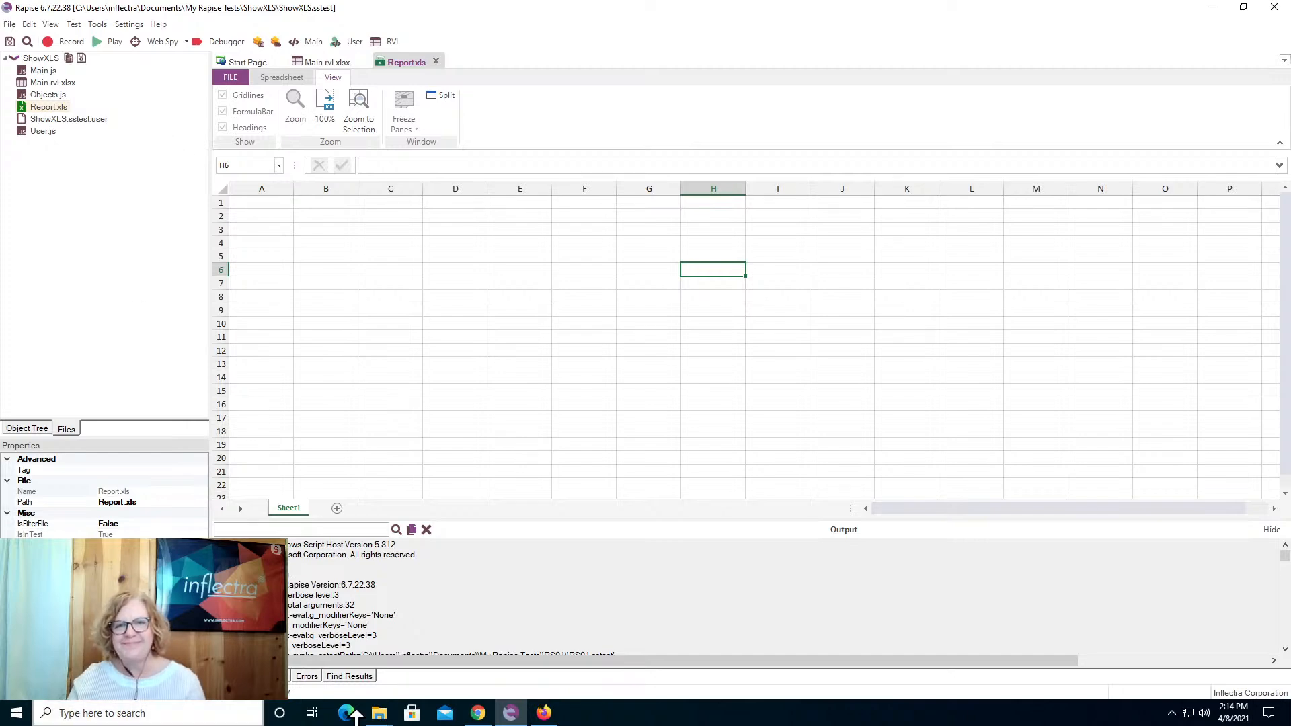
- Switch to Chrome, search for "inflectra github" in a new tab and open the Rapise-powerpack repository
left_click(479, 713)
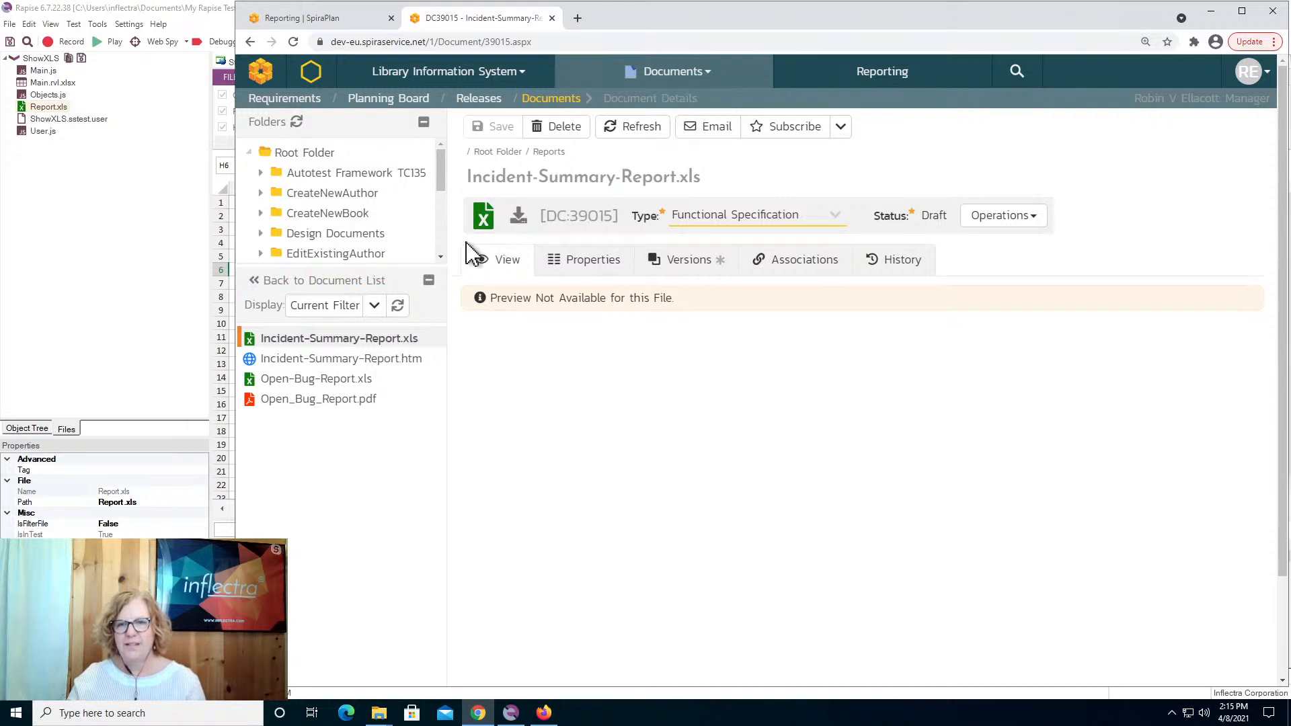
left_click_drag(747, 31, 580, 30)
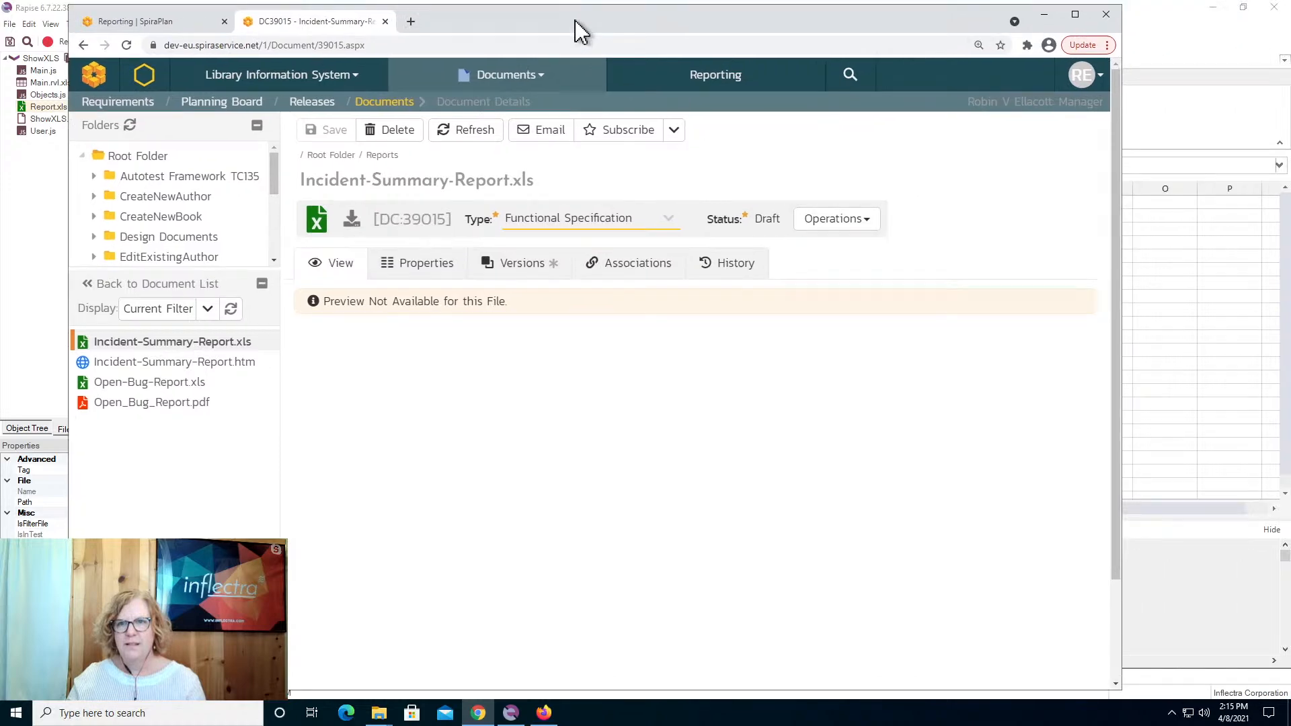
key("ctrl+t")
type("inf")
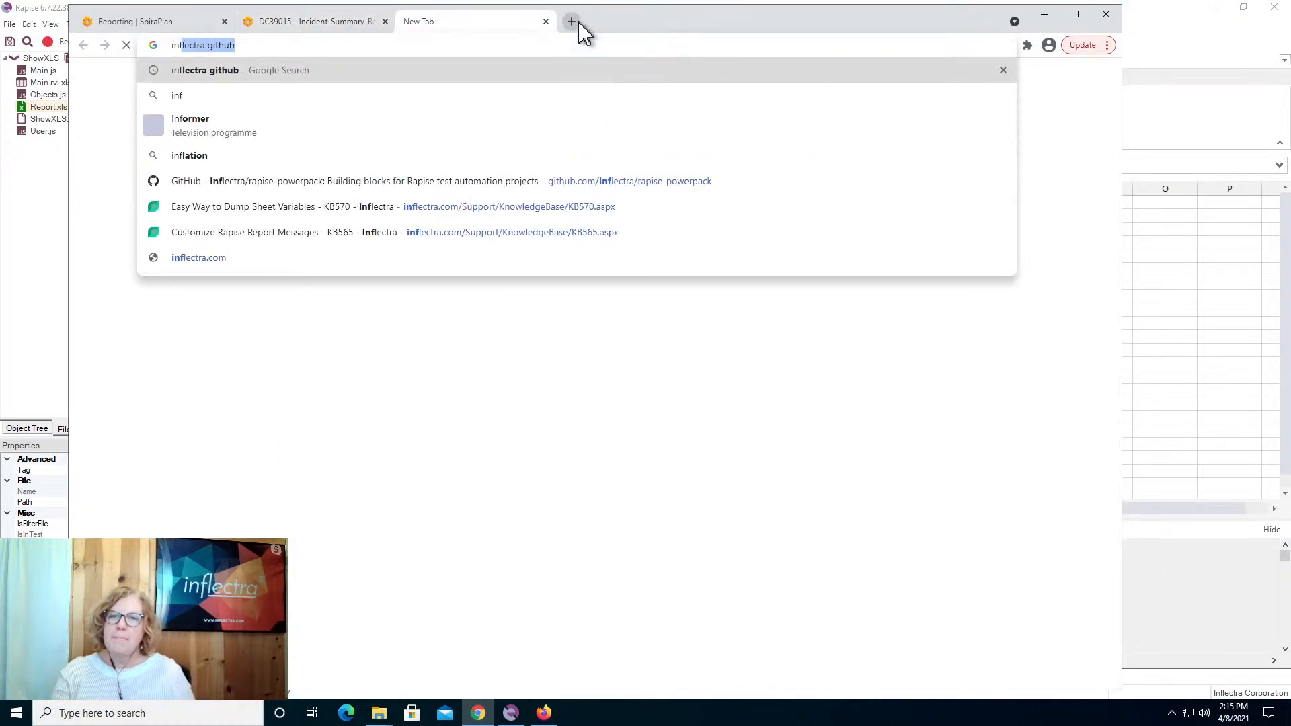
key("Right")
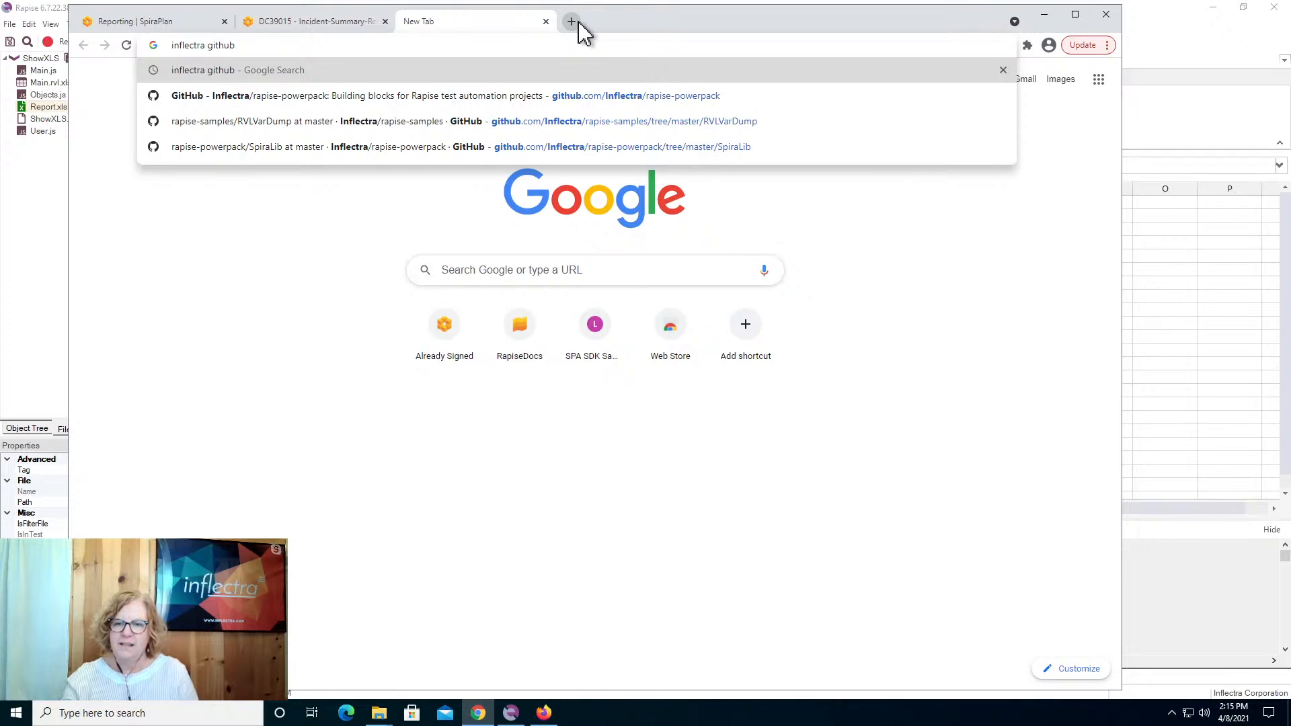
key("Return")
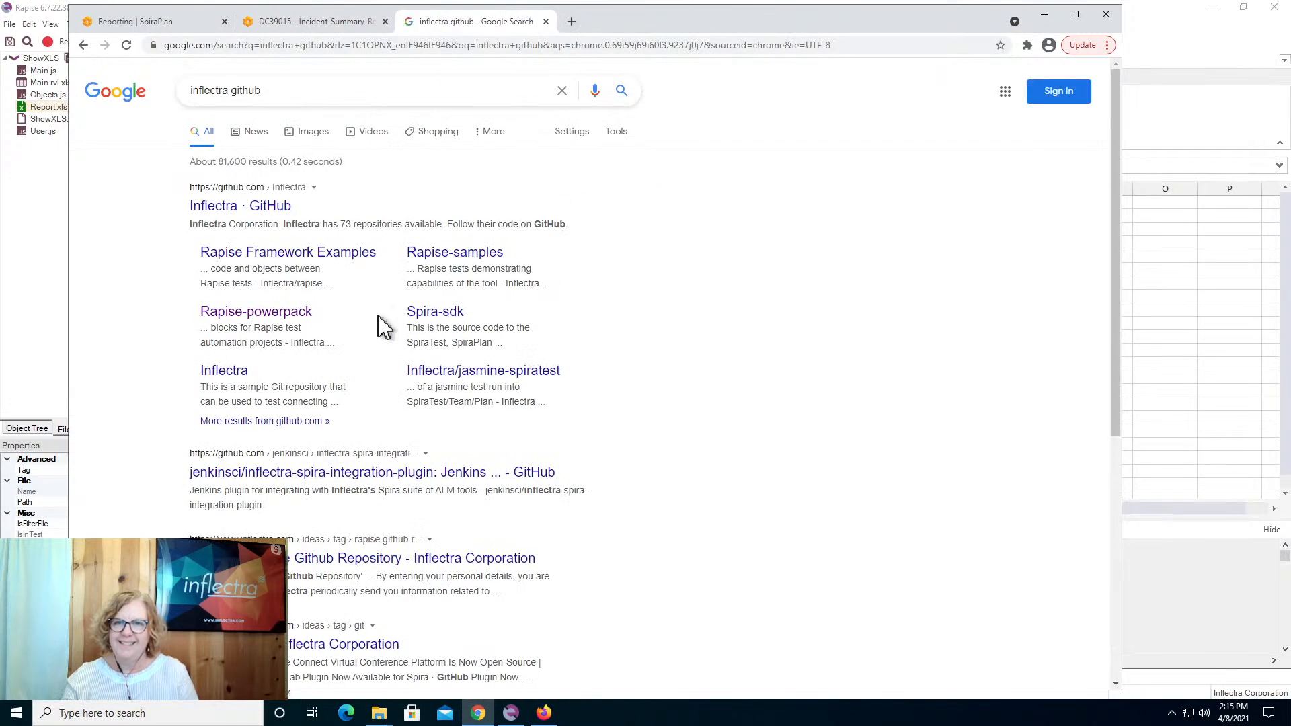
left_click(244, 313)
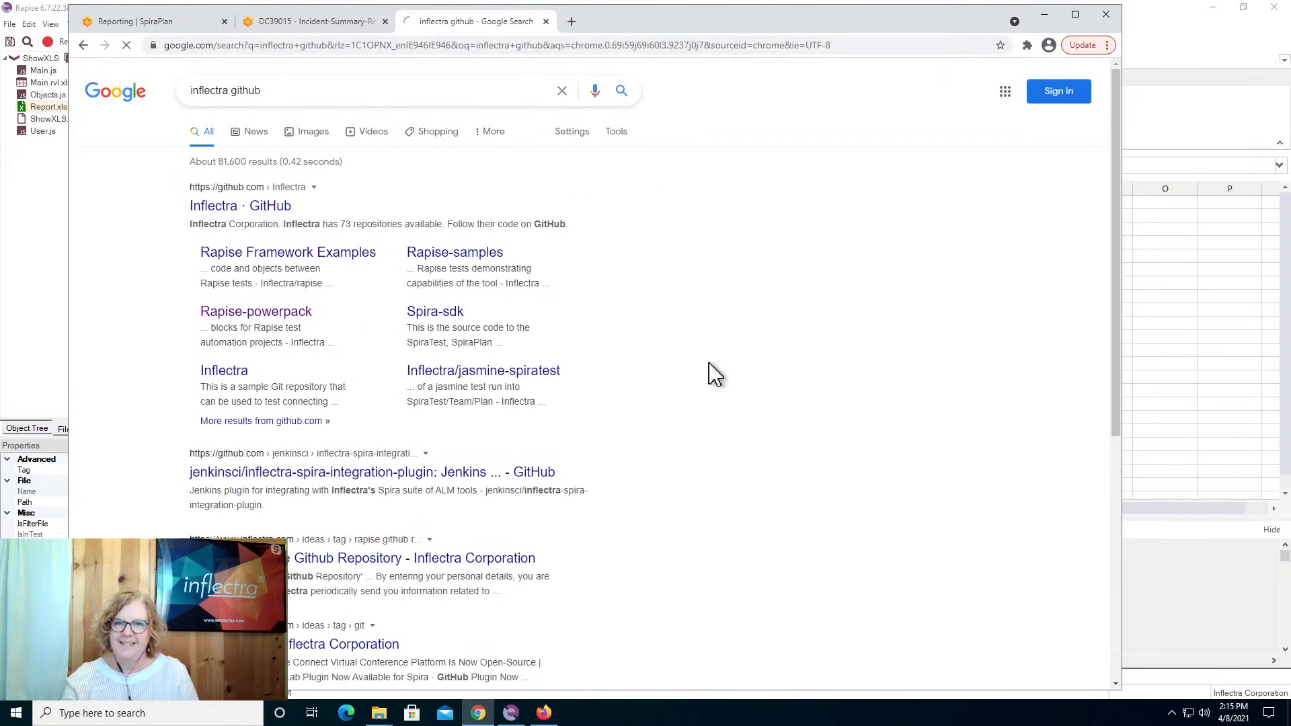
- Open the repository's SpiraLib folder, review the global objects listed in its README and return to Rapise
scroll(418, 360, "down", 3)
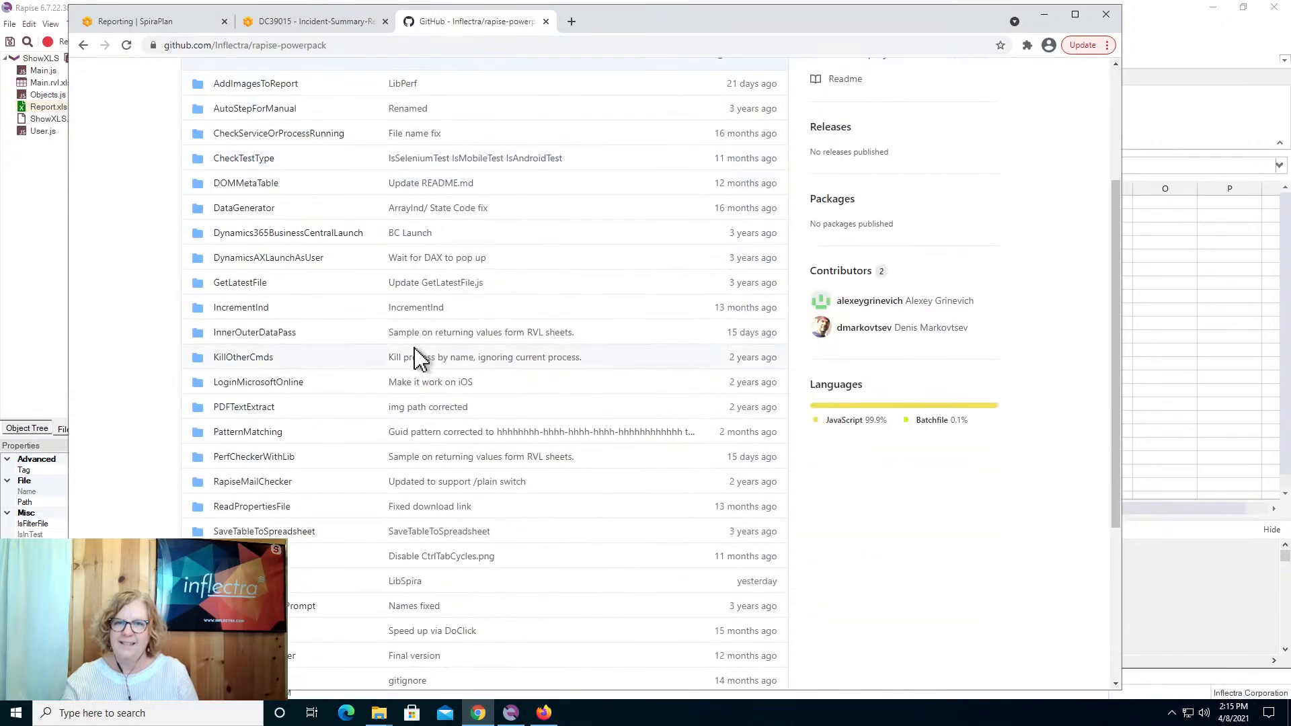
scroll(421, 377, "down", 1)
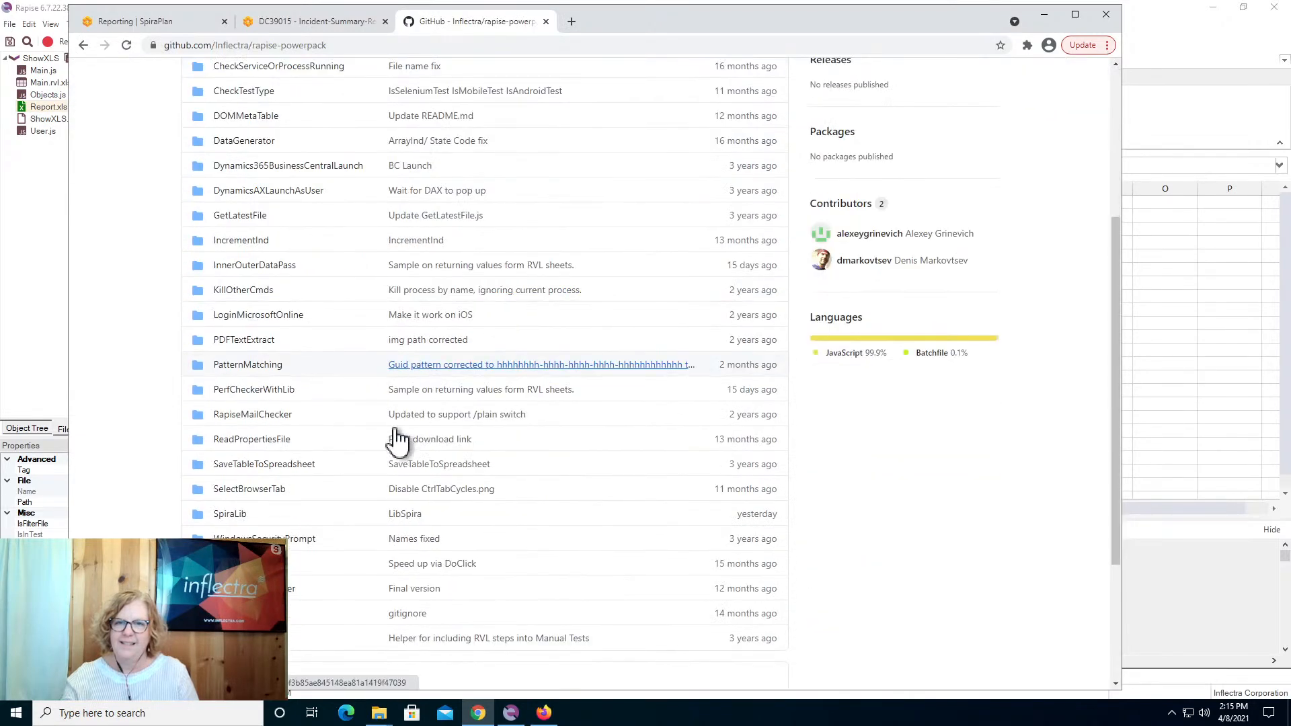
left_click(235, 515)
scroll(371, 434, "down", 2)
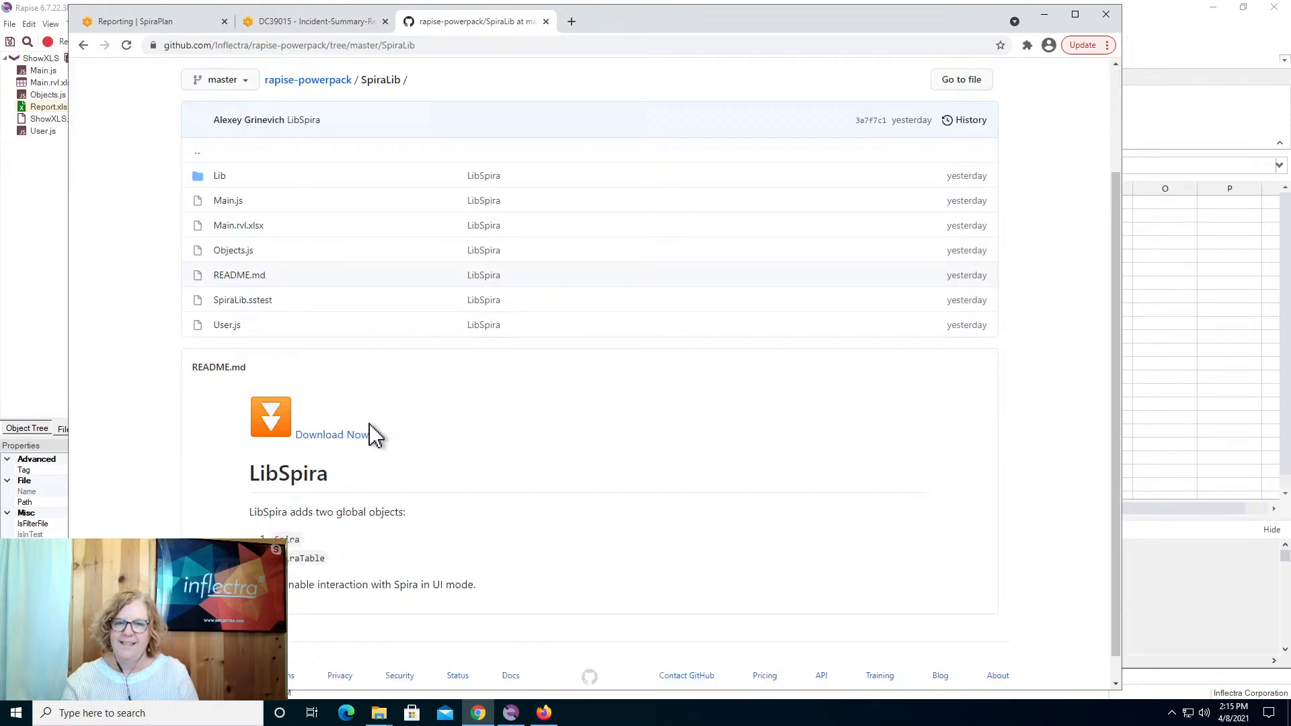
left_click_drag(289, 550, 329, 557)
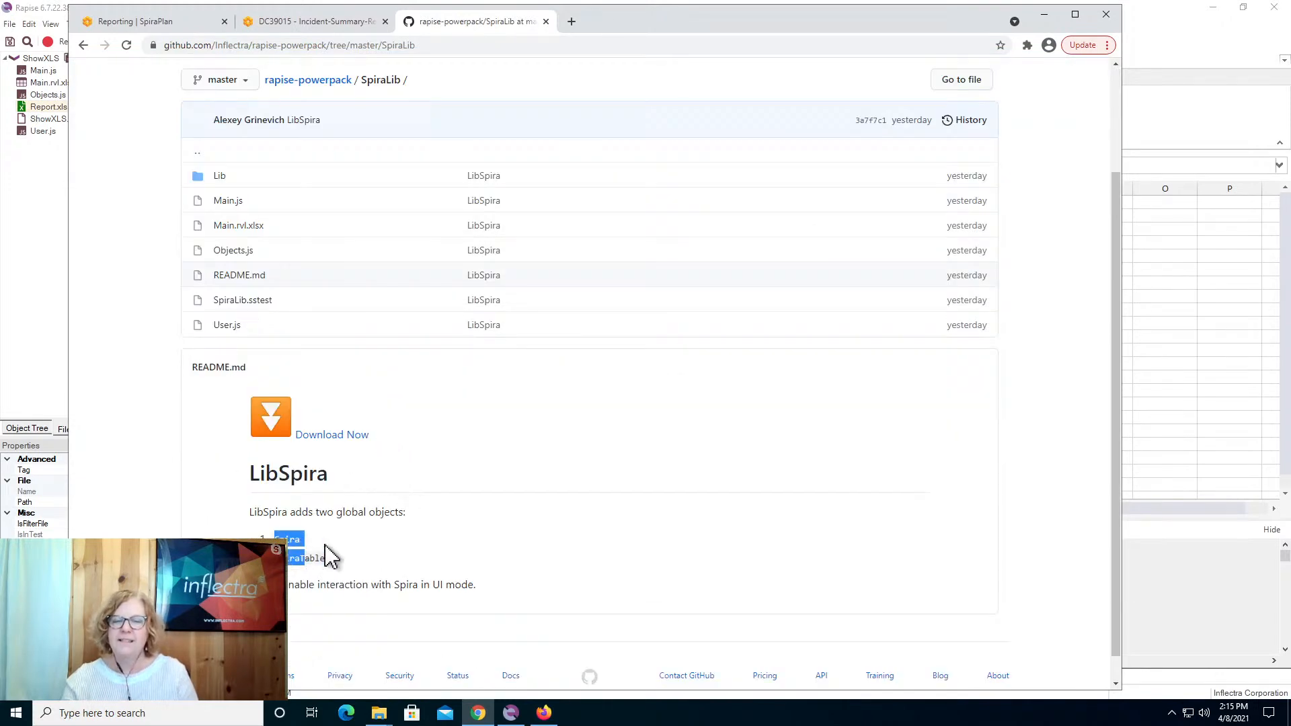
left_click(1168, 62)
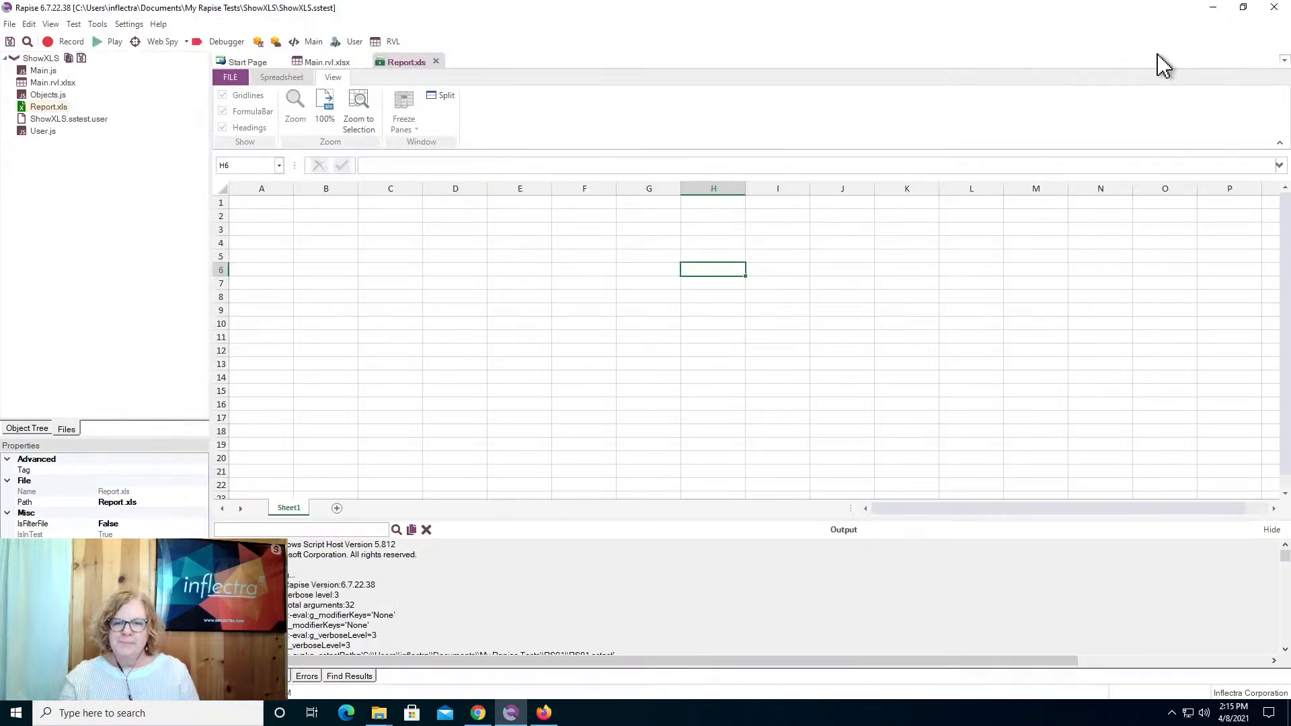